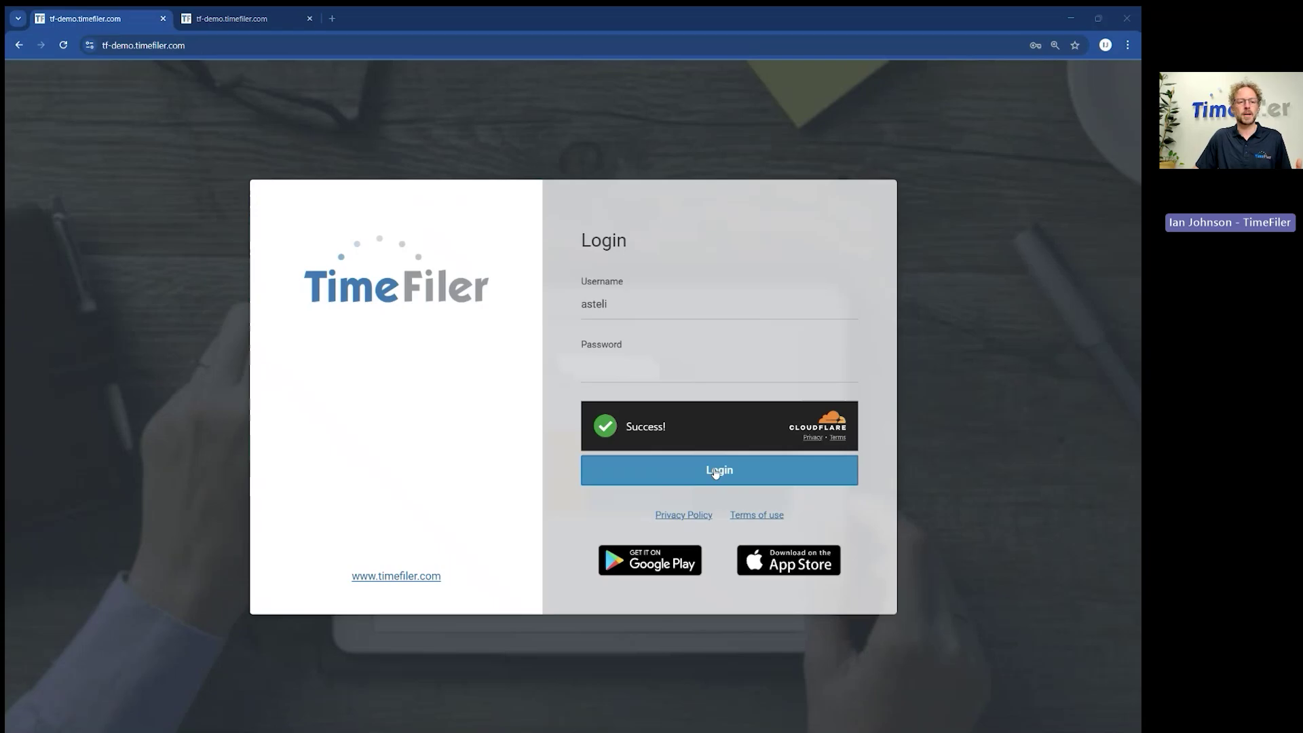
Log in as the employee and check the Tuesday 17/6 end time and overtime approval in the 16/06/2025 - 22/06/2025 timesheet.
click(716, 471)
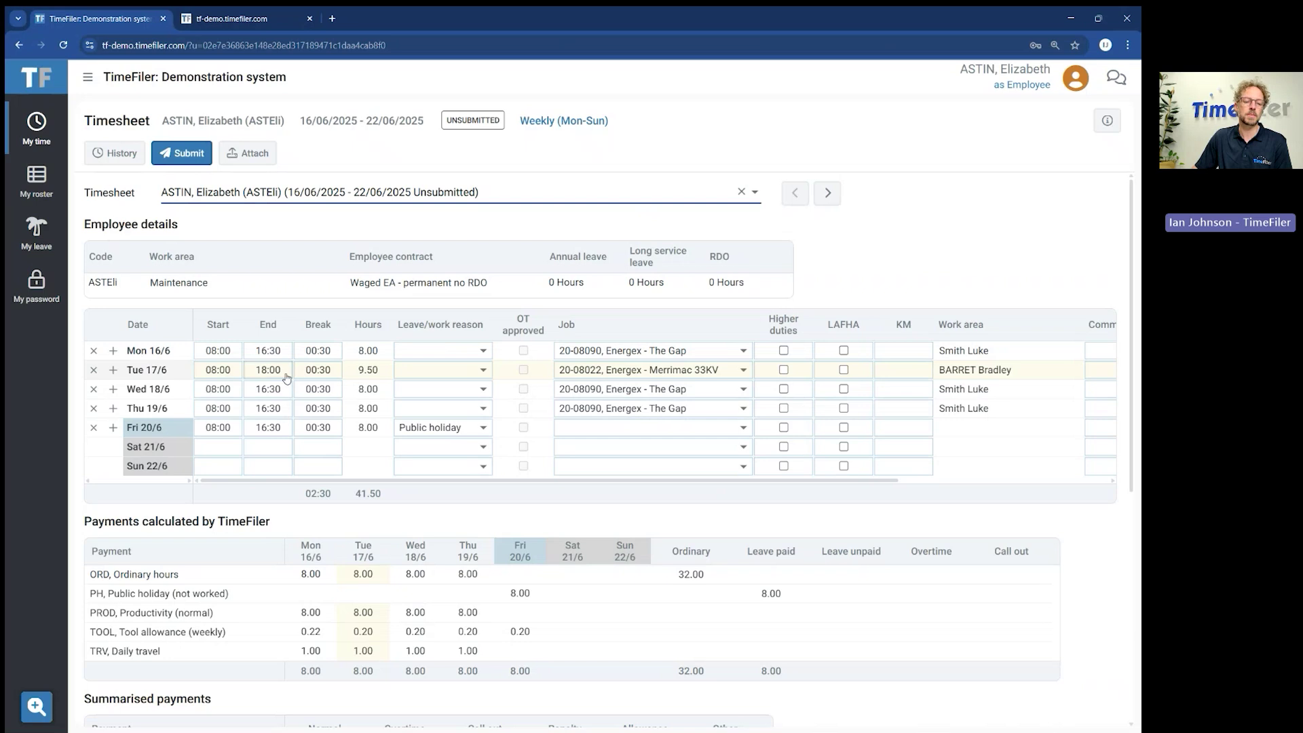
mouse_move(286, 378)
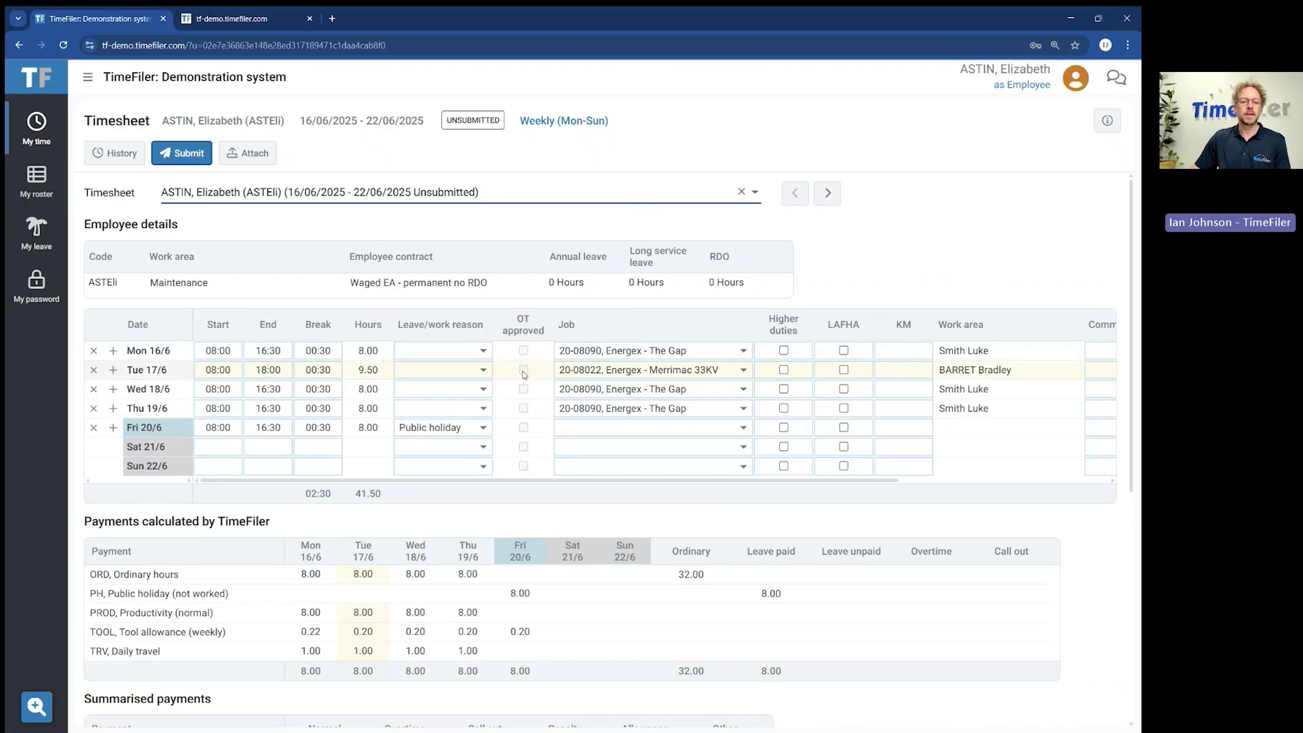
mouse_move(523, 374)
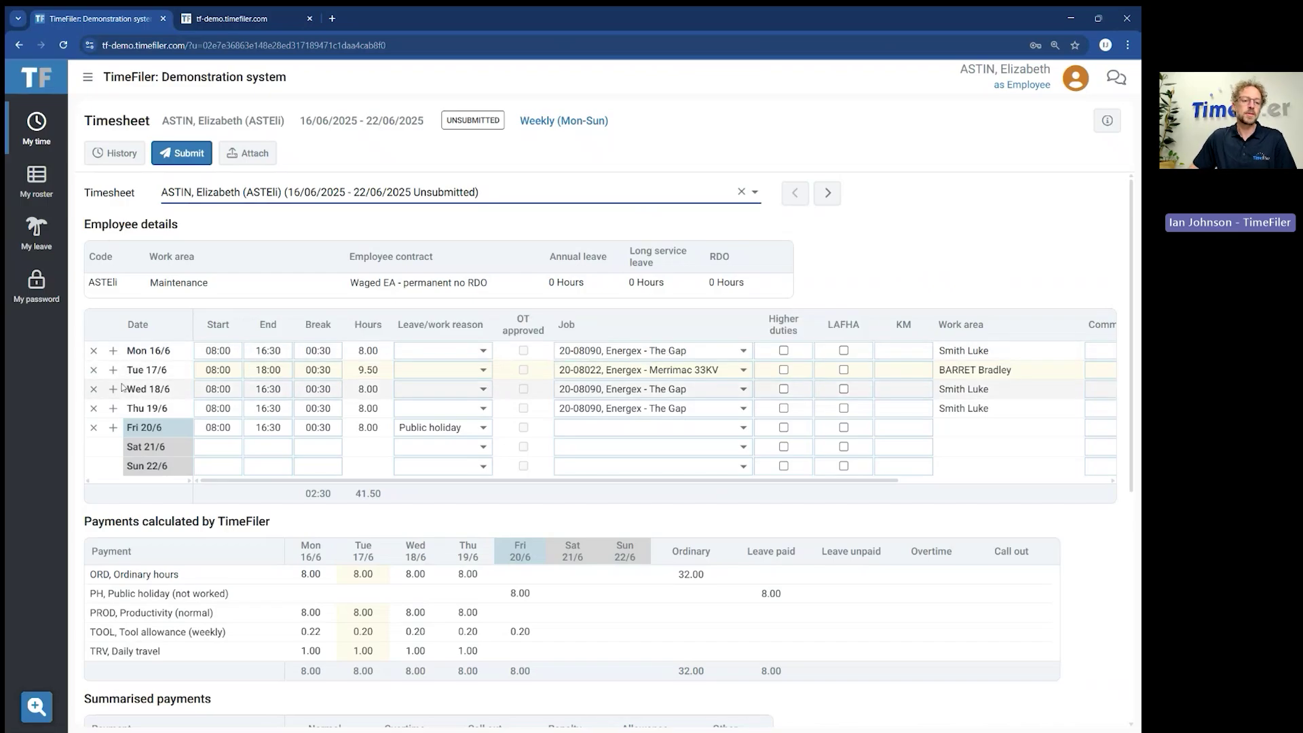
Enter a Saturday 21/6 shift starting at 08:00 and ending at 09:30.
click(224, 447)
text(8)
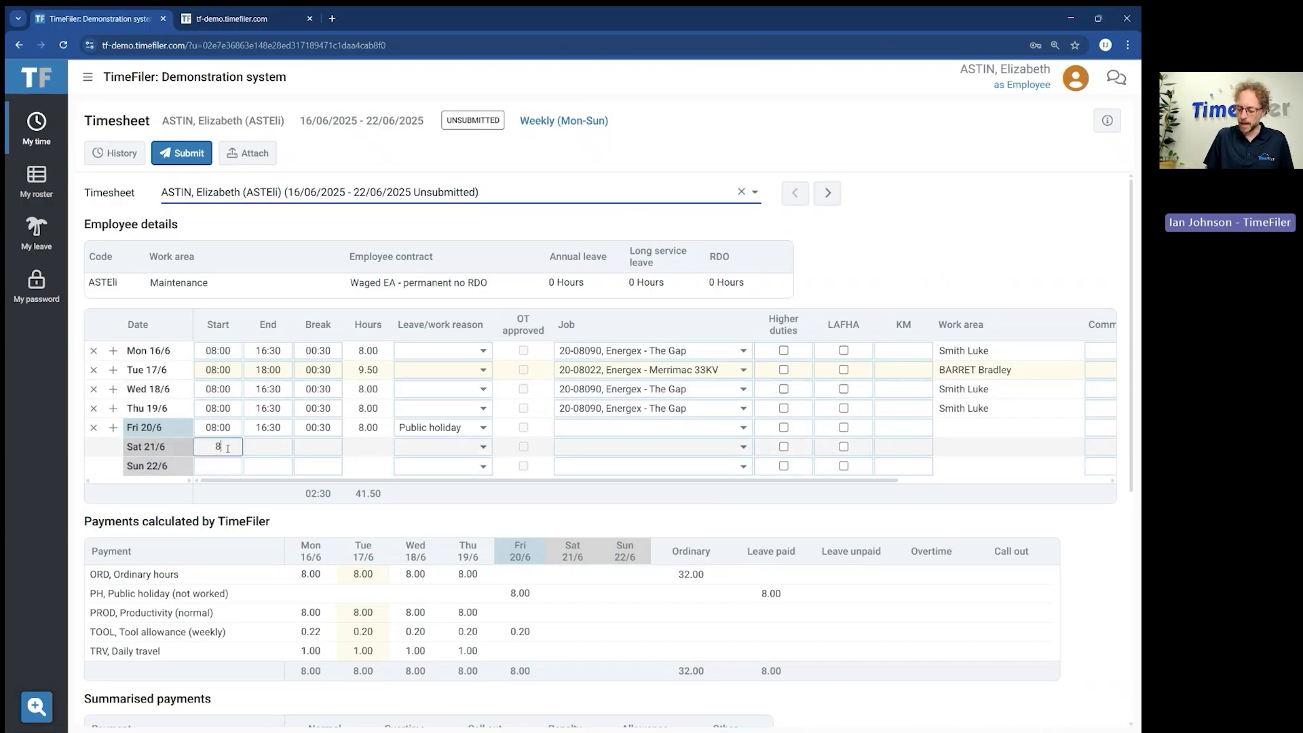
key(Tab)
text(930)
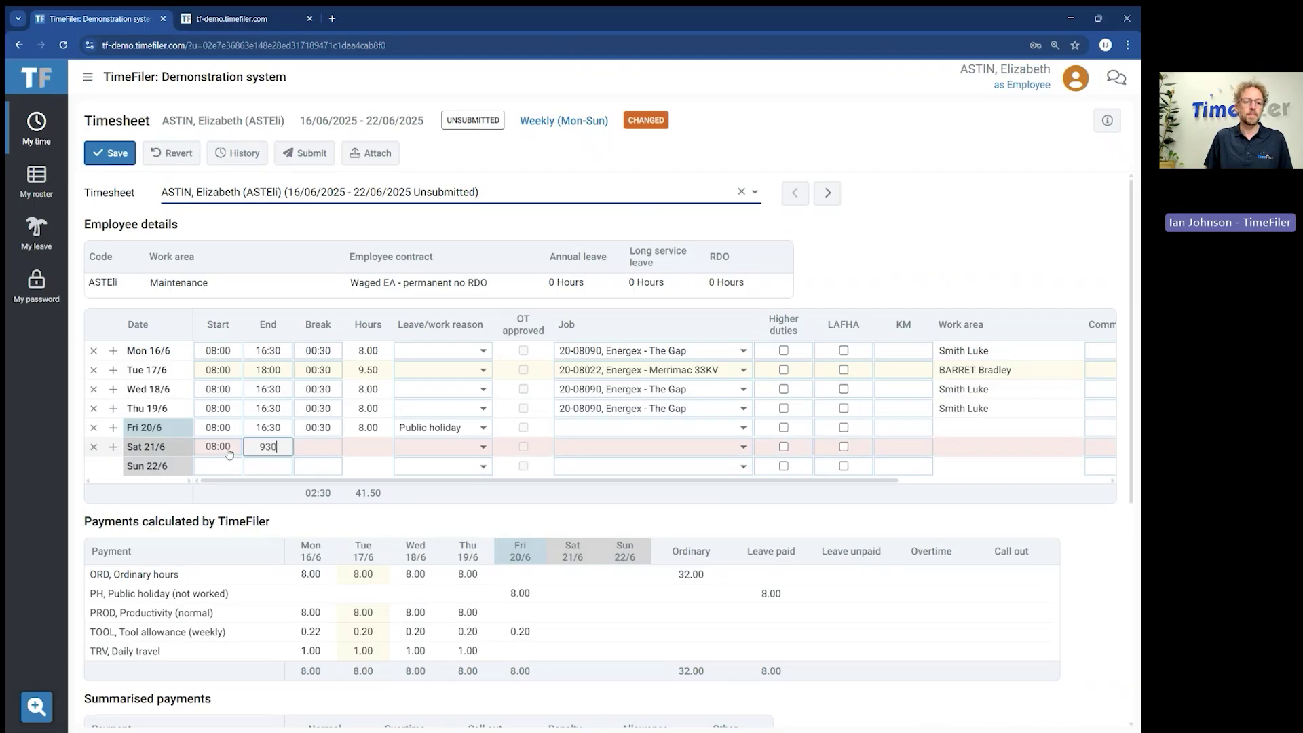
key(Tab)
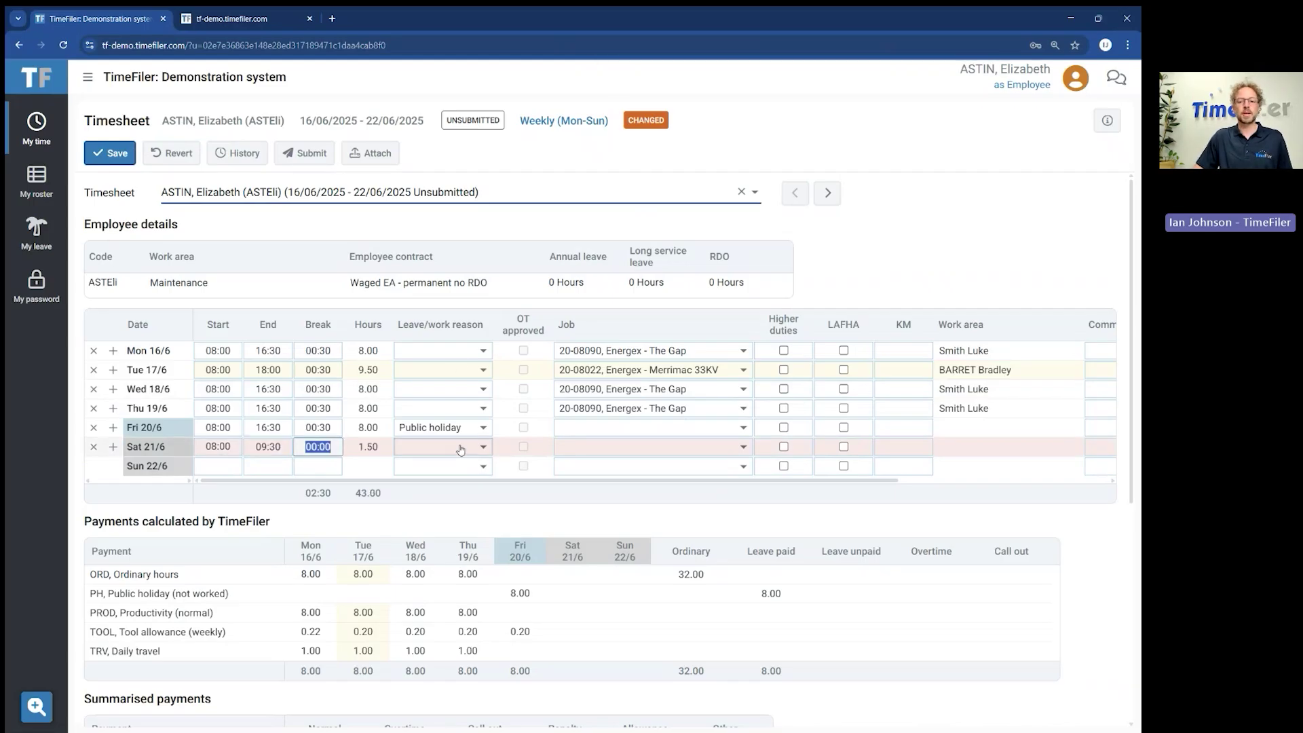
Set Saturday's leave/work reason to Call out and its job to 20-08090, Energex - The Gap.
mouse_move(462, 450)
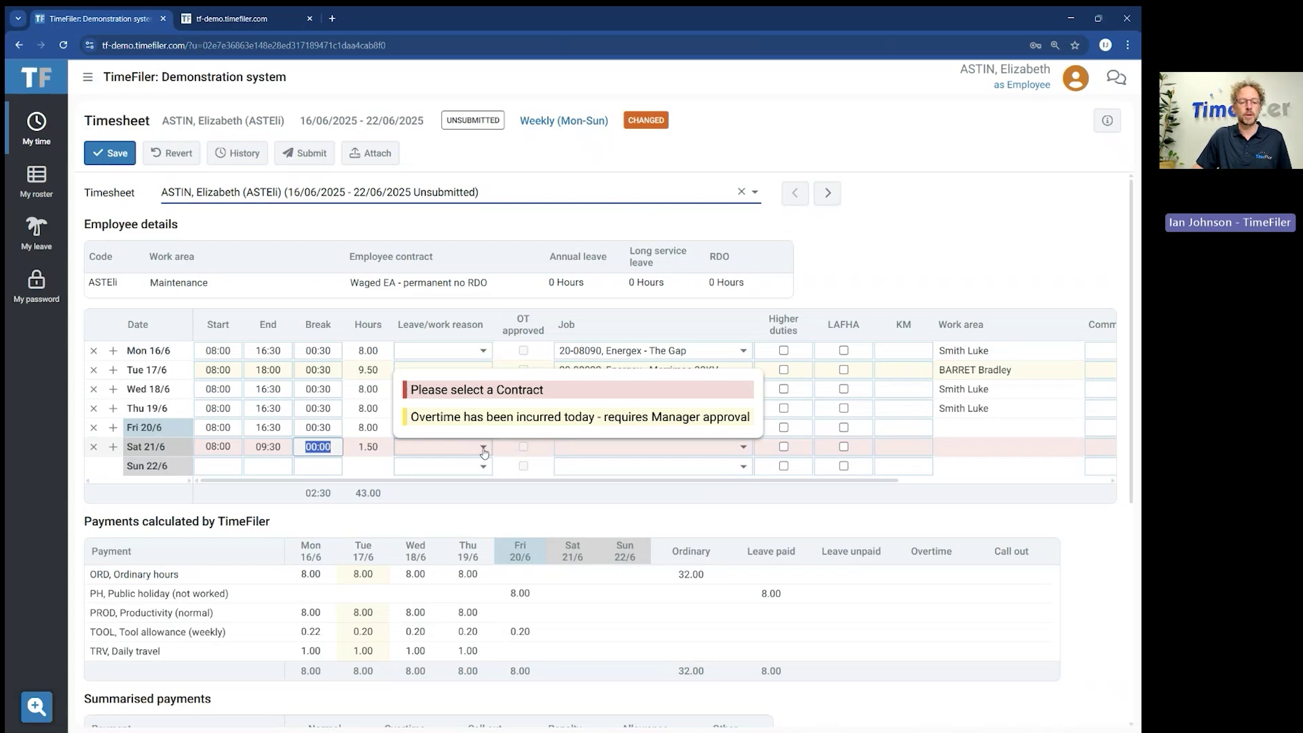
click(484, 449)
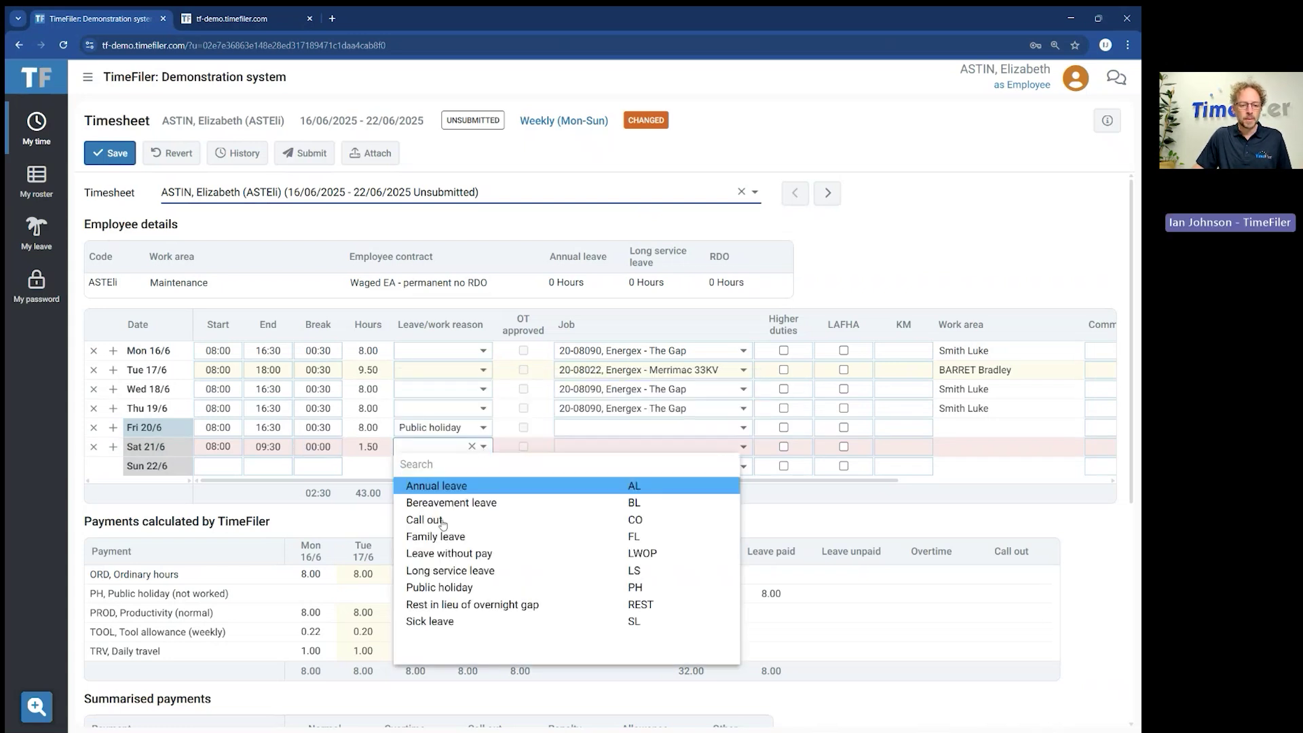
click(506, 522)
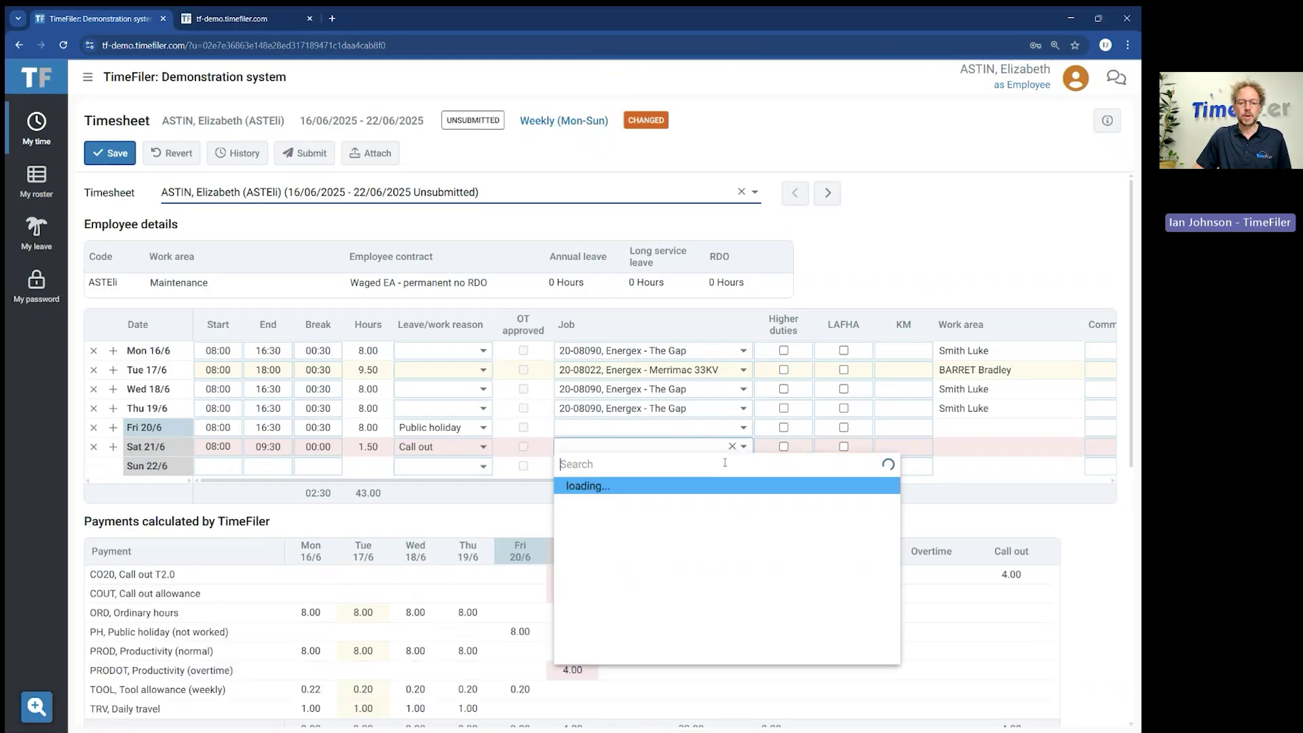
click(608, 574)
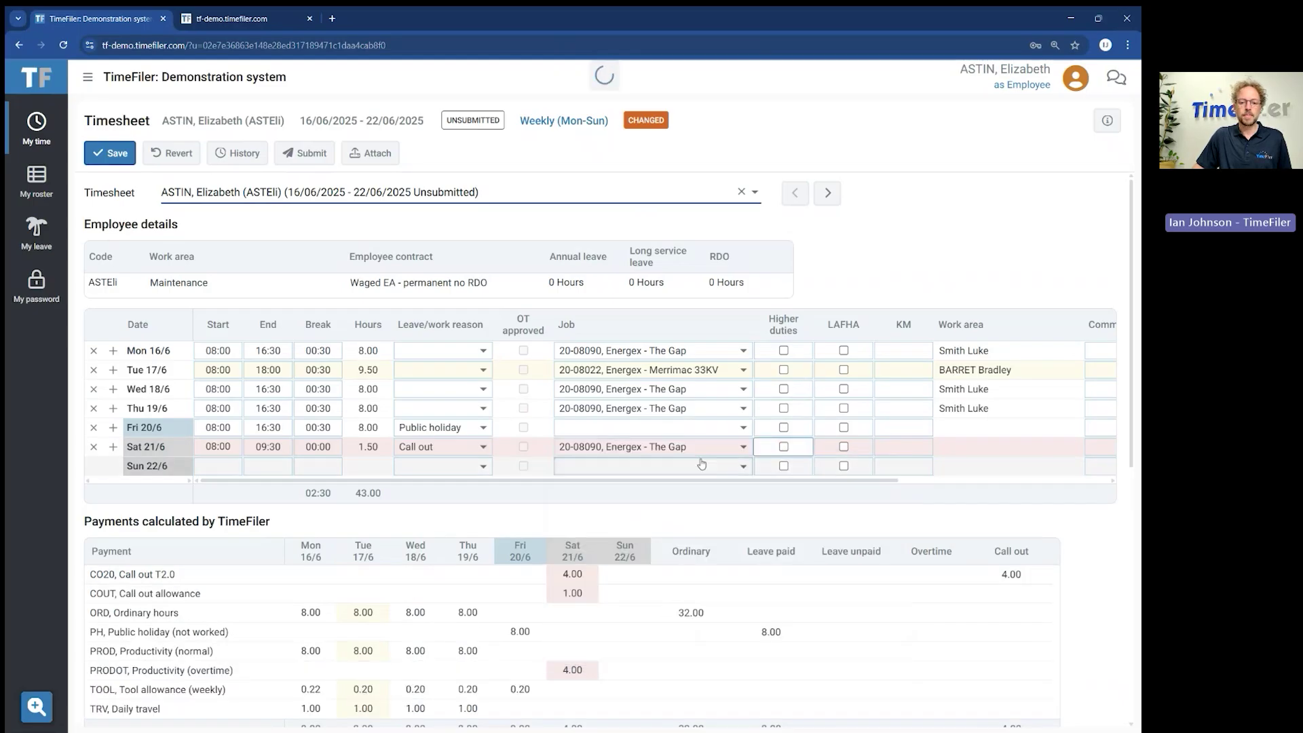
Add the comment "fixing pole" to the Saturday 21/6 call-out entry.
mouse_move(711, 454)
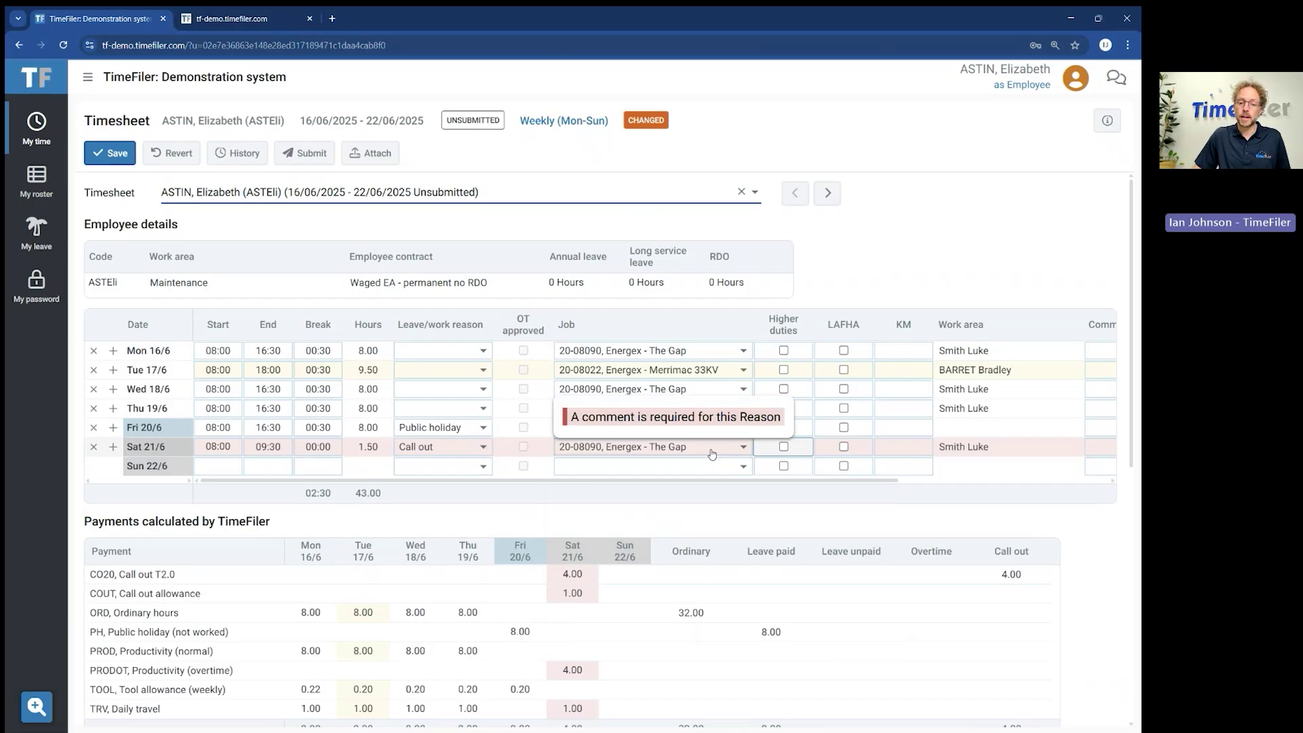
drag(786, 488, 906, 458)
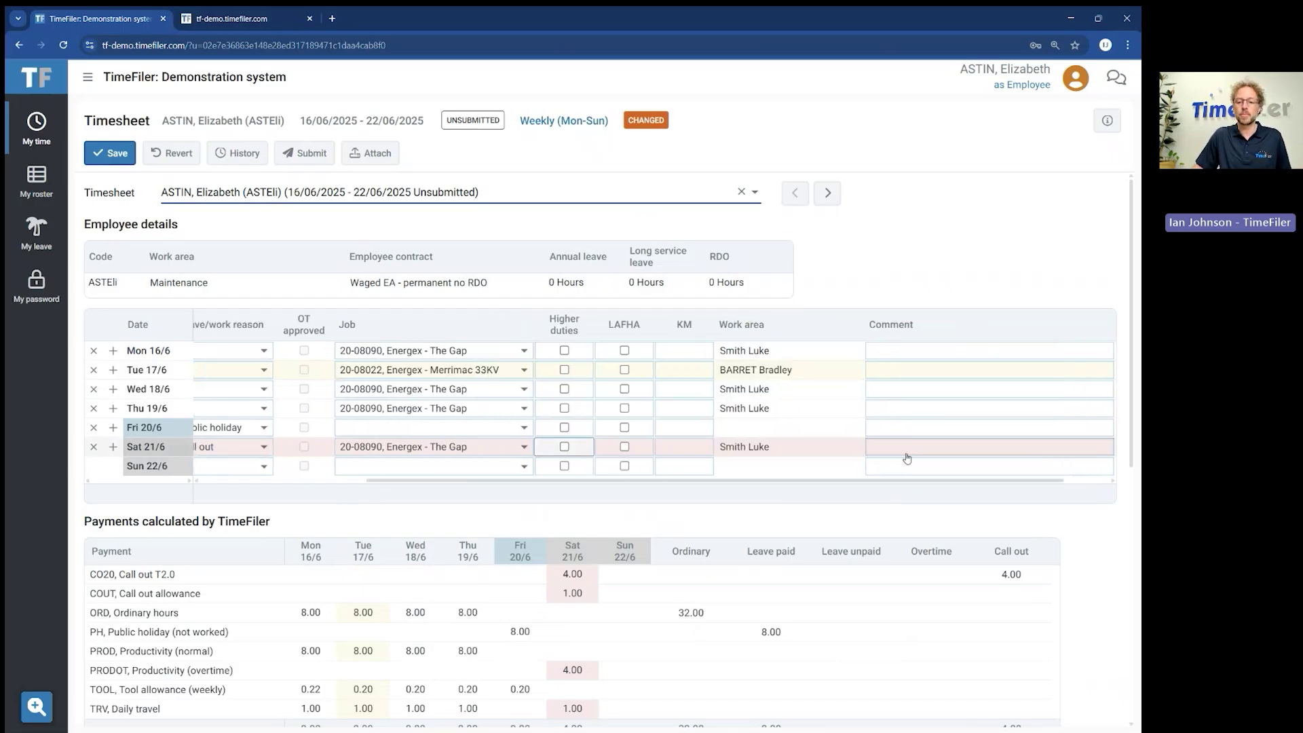
click(905, 448)
text(fixing )
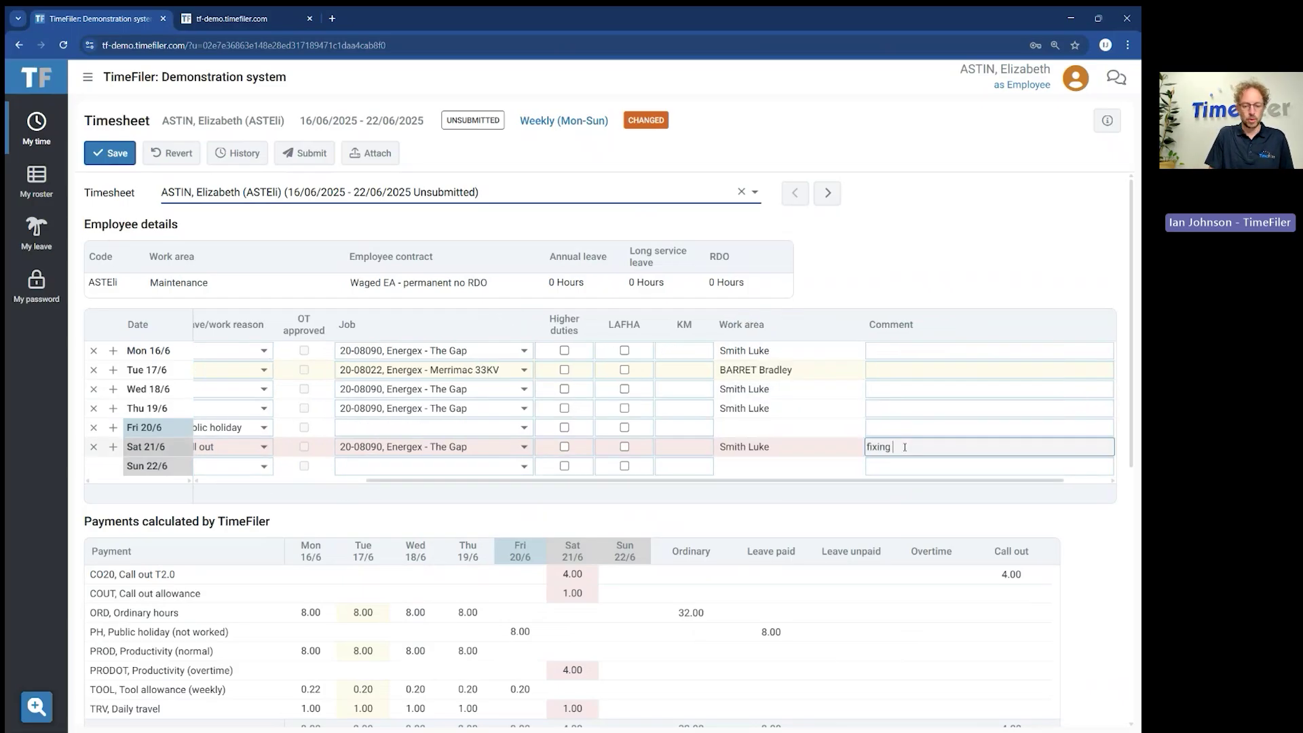
text(pipe)
key(Tab)
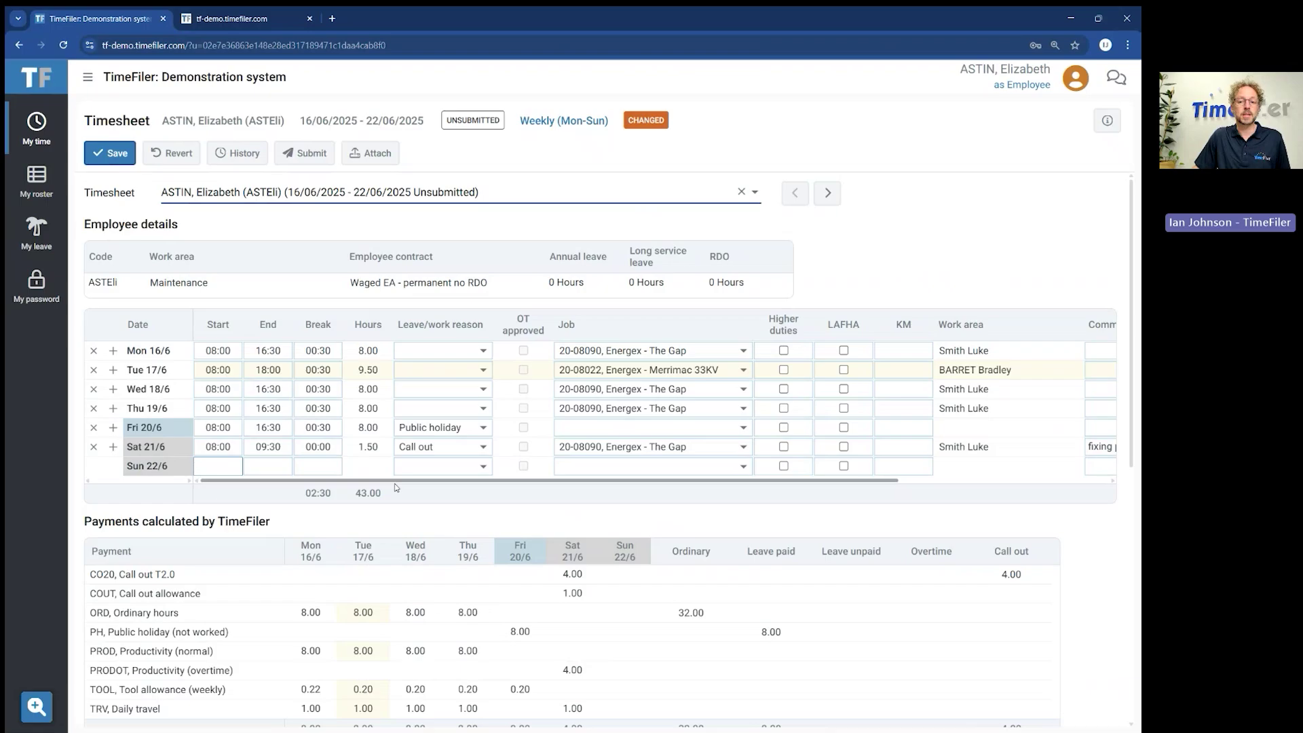
Review the calculated payments, summarised payments and required approvals, and save the timesheet.
scroll(381, 530, down, 1)
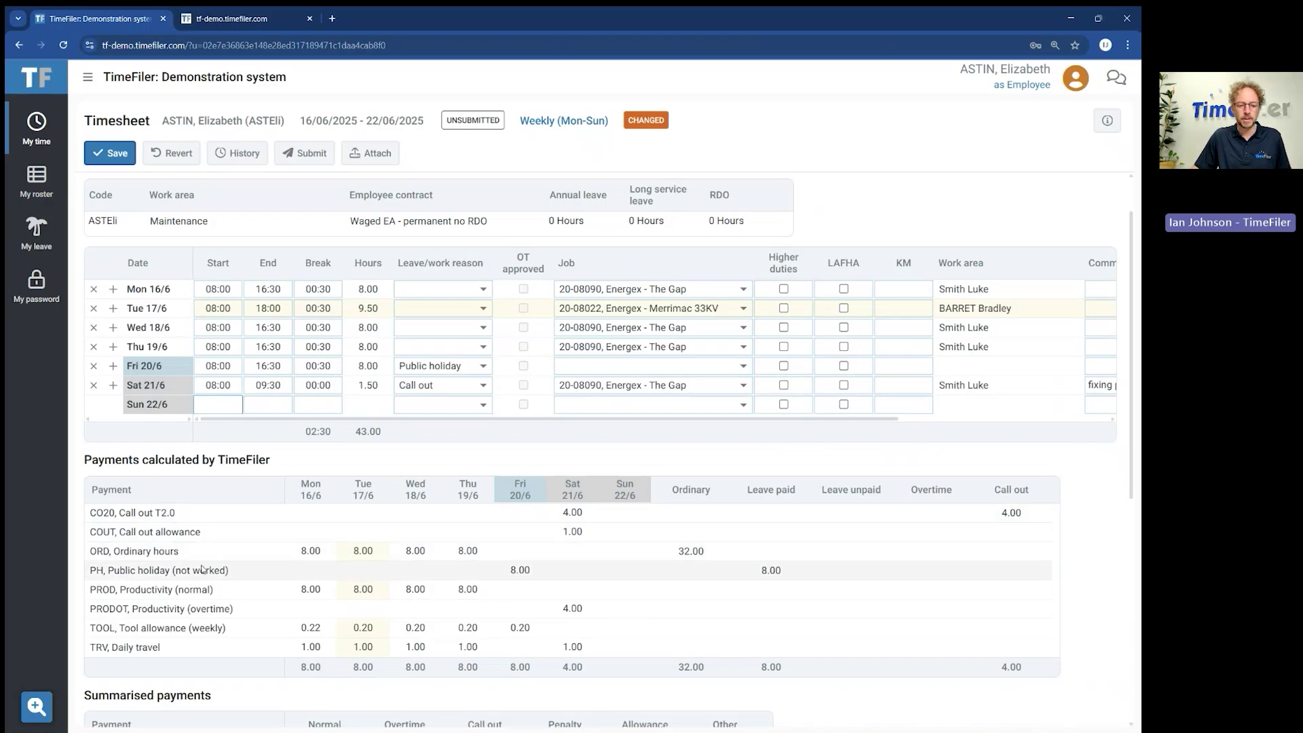
scroll(203, 566, down, 1)
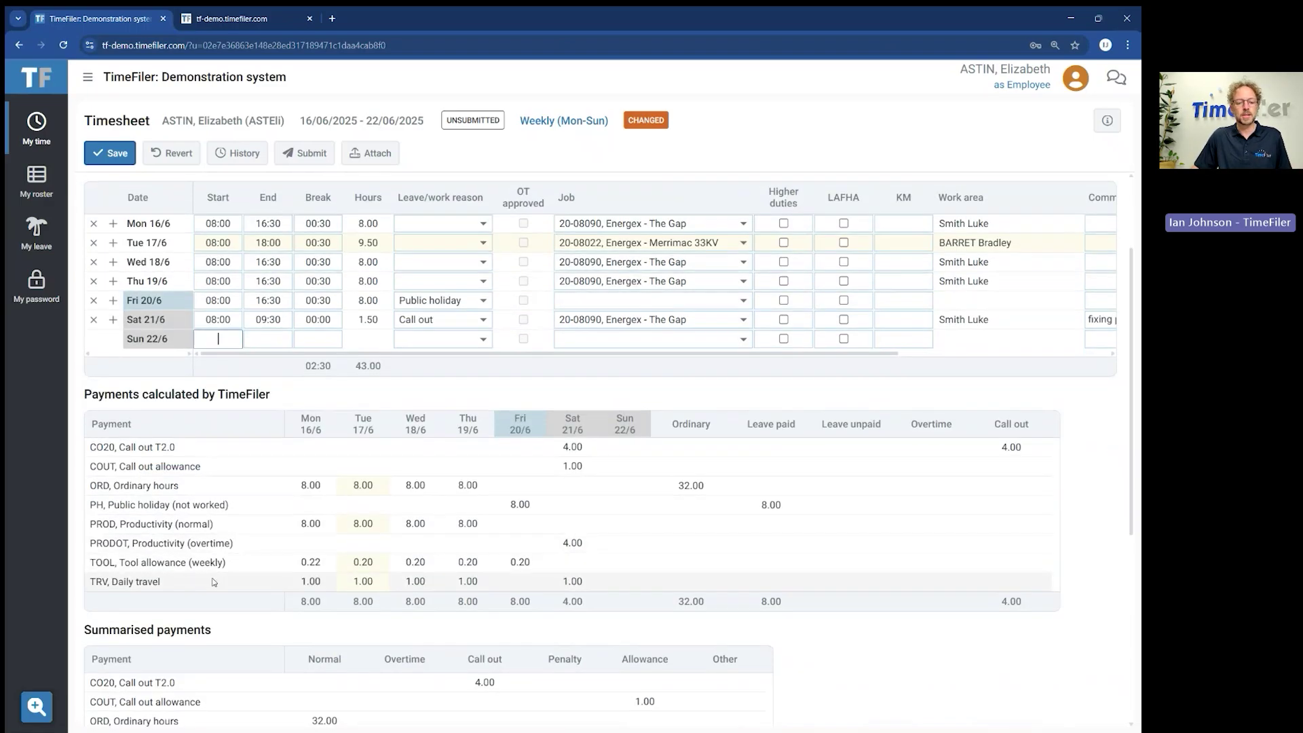
scroll(231, 556, down, 4)
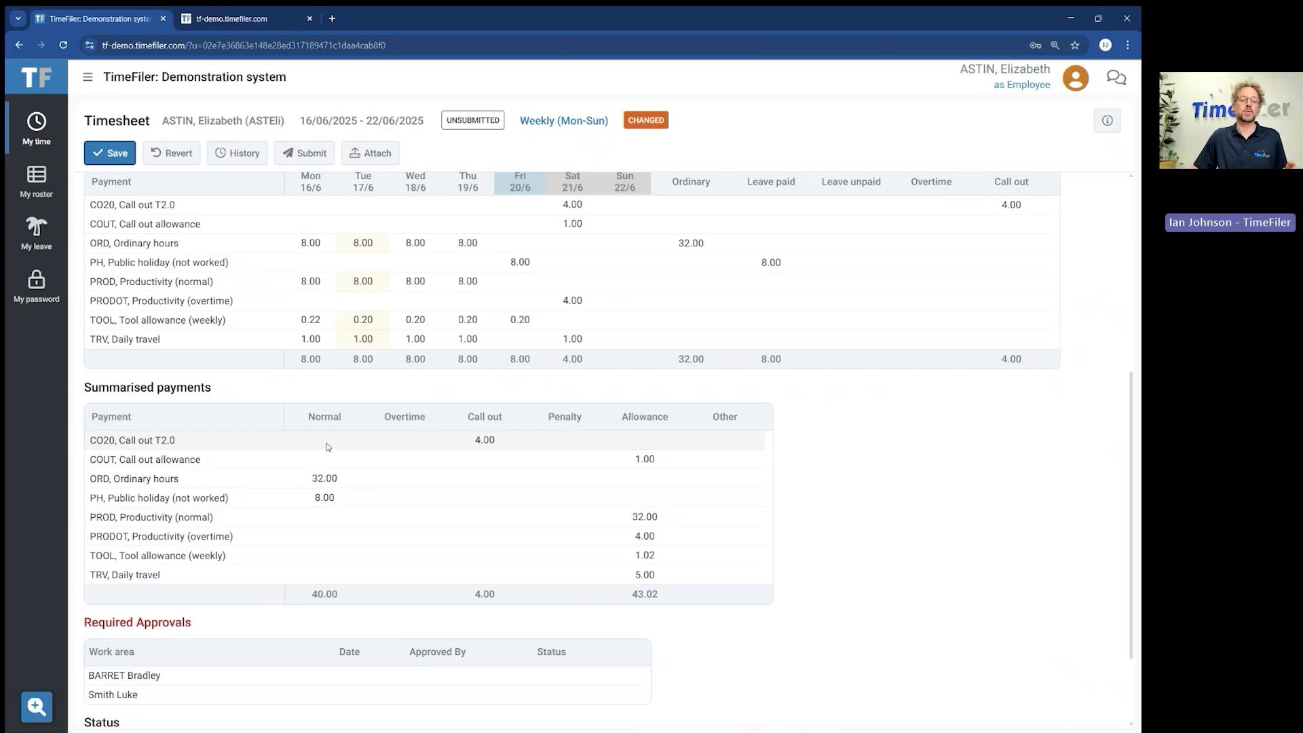
scroll(326, 447, down, 1)
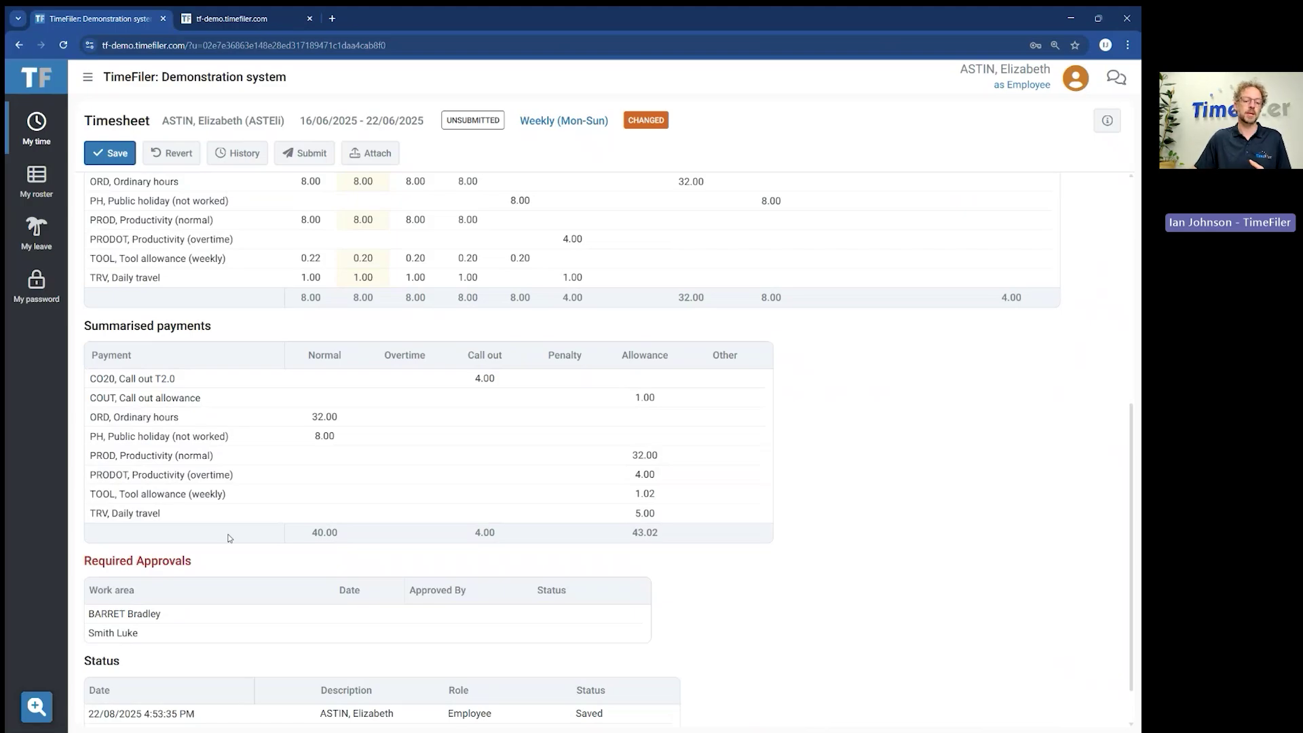
scroll(230, 543, down, 1)
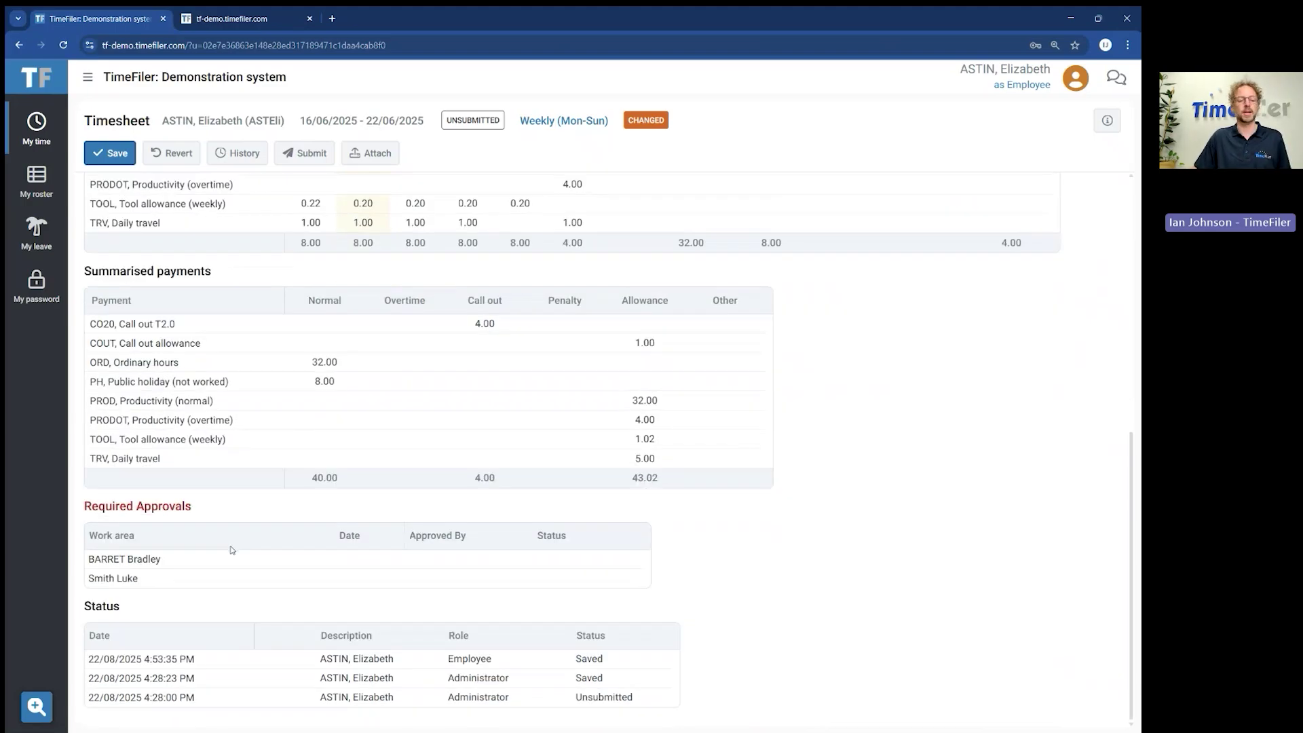
scroll(231, 550, up, 7)
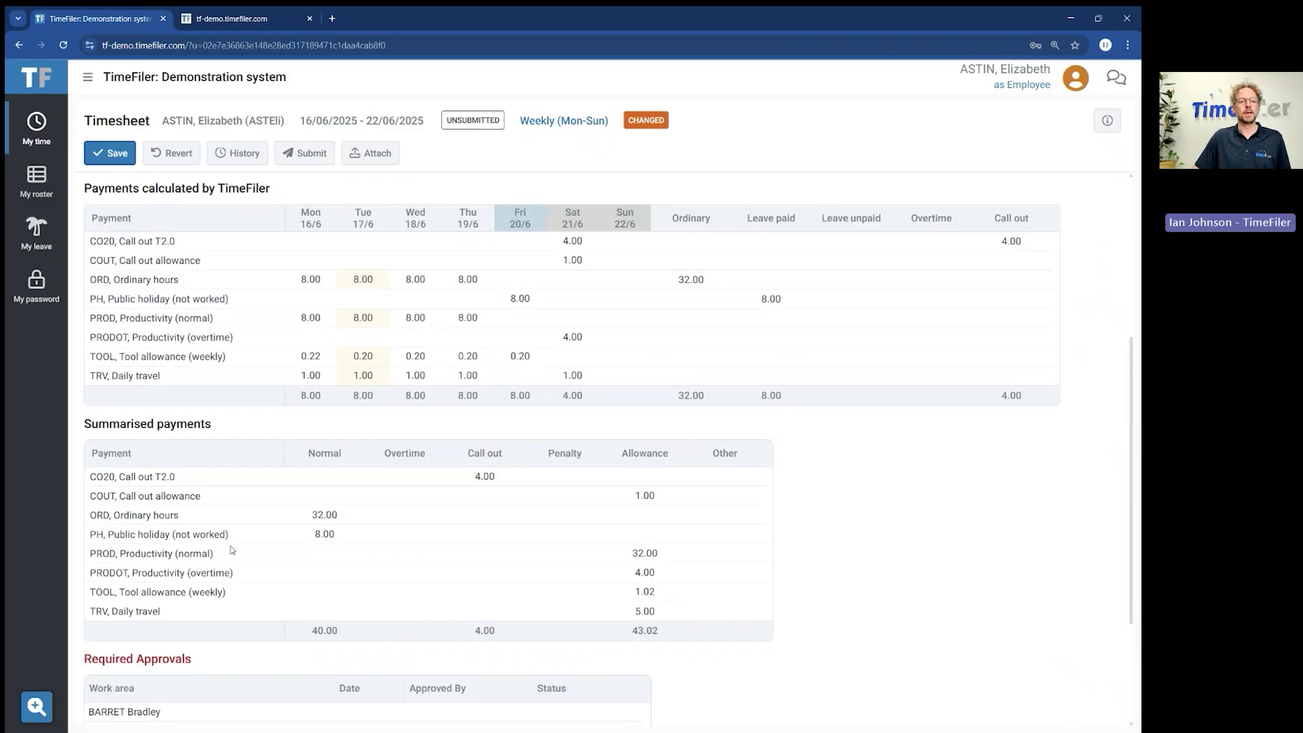
click(114, 153)
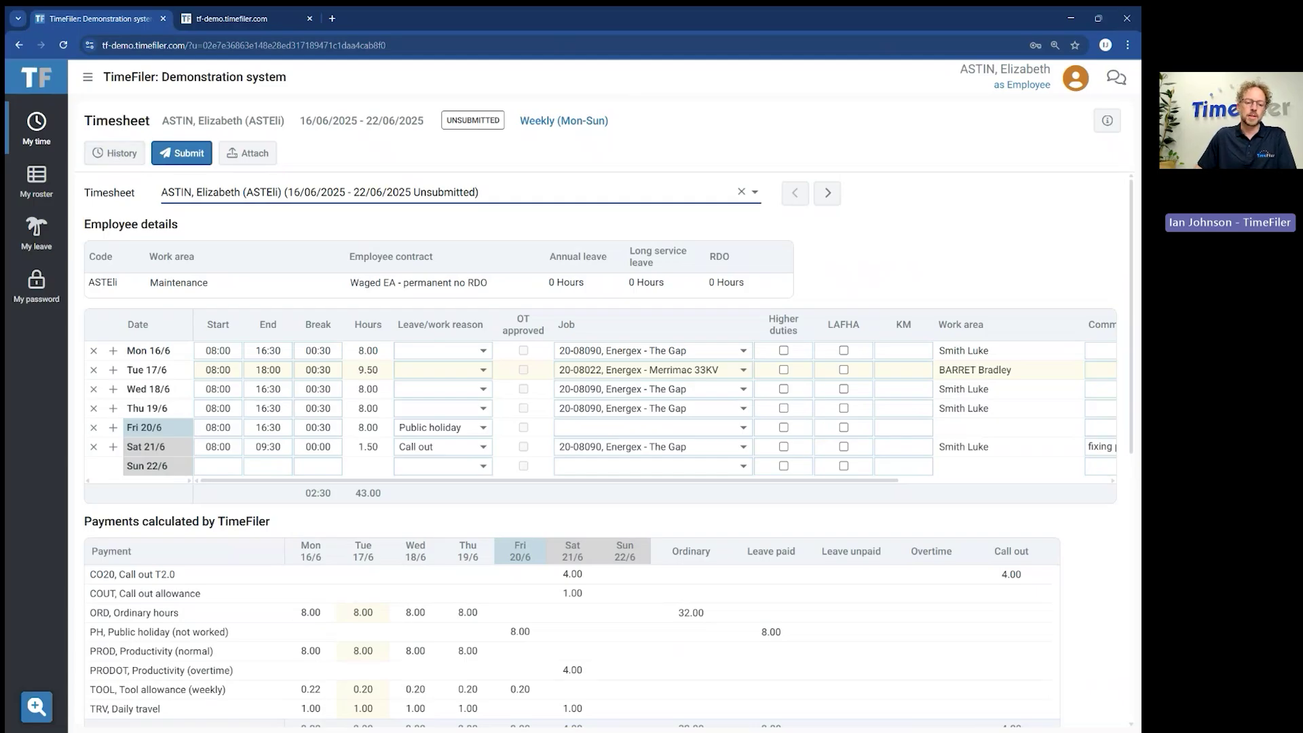
Switch to the mirrored phone, open the TimeFiler mobile app and move the phone window over the middle of the timesheet.
key(alt+Tab)
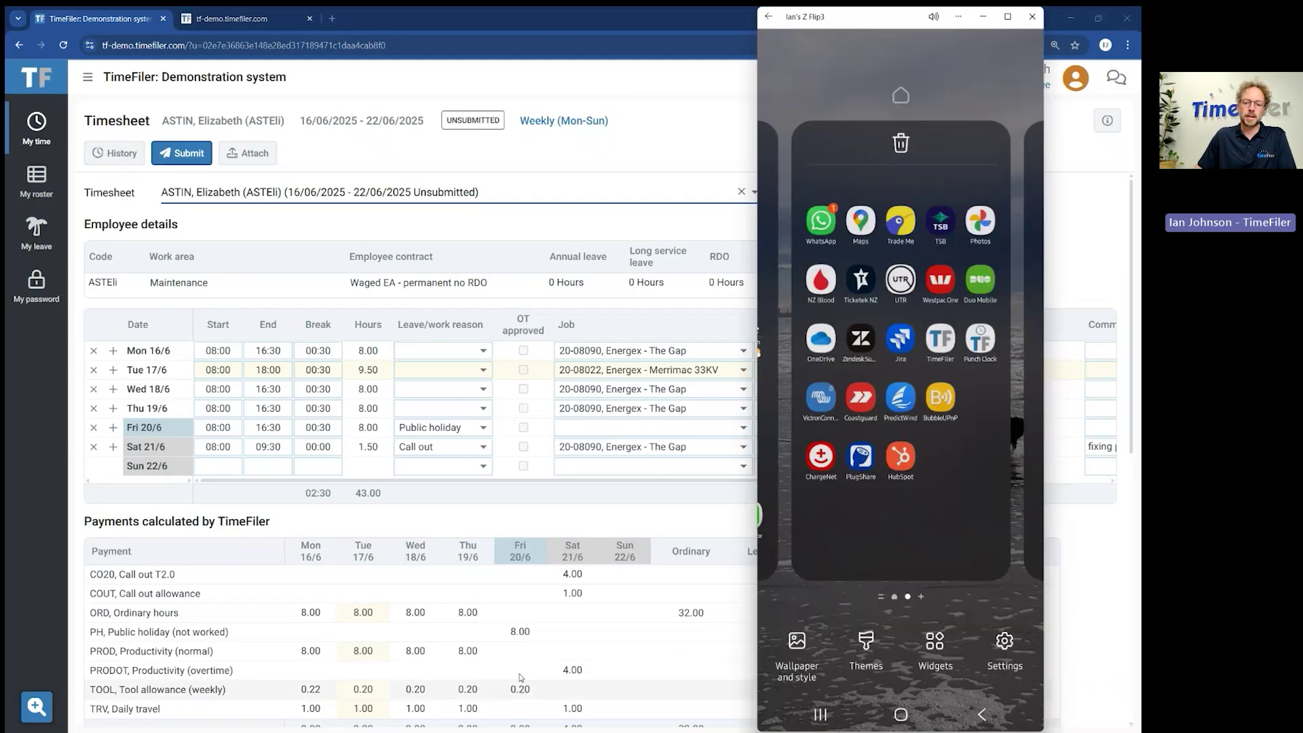
click(908, 572)
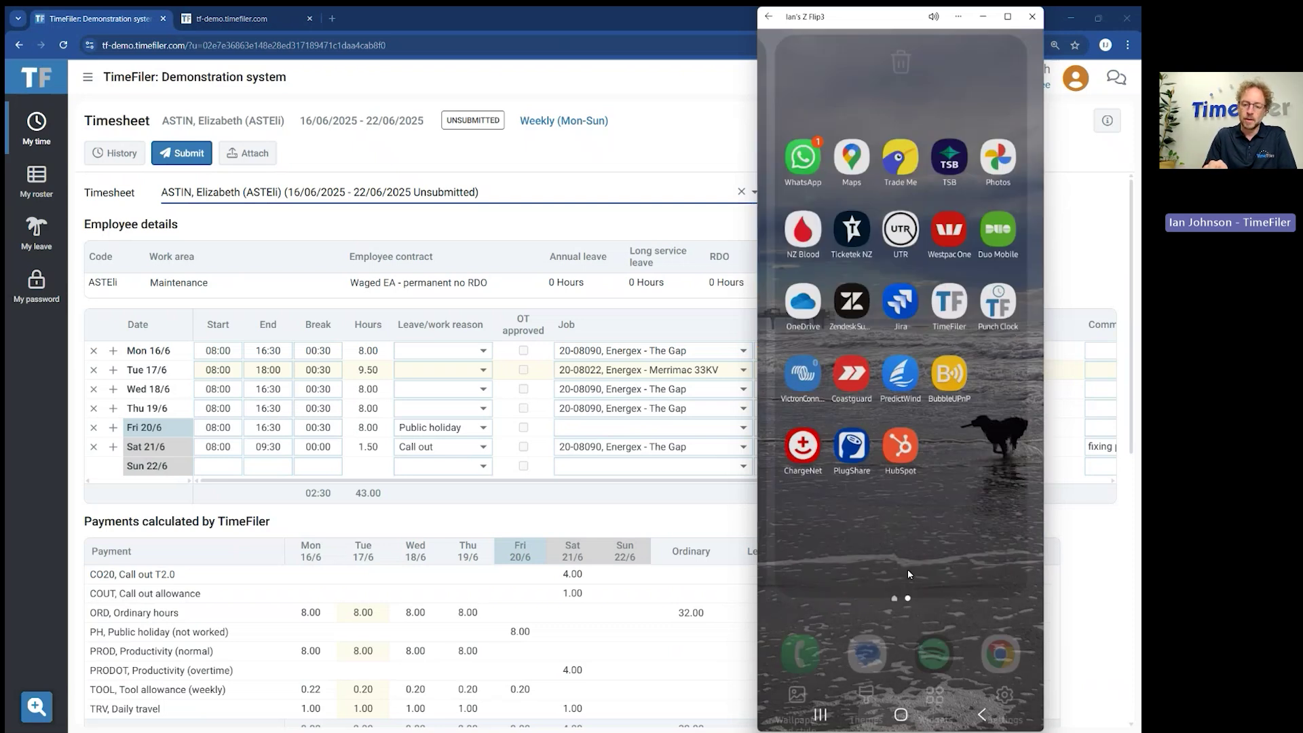
click(949, 293)
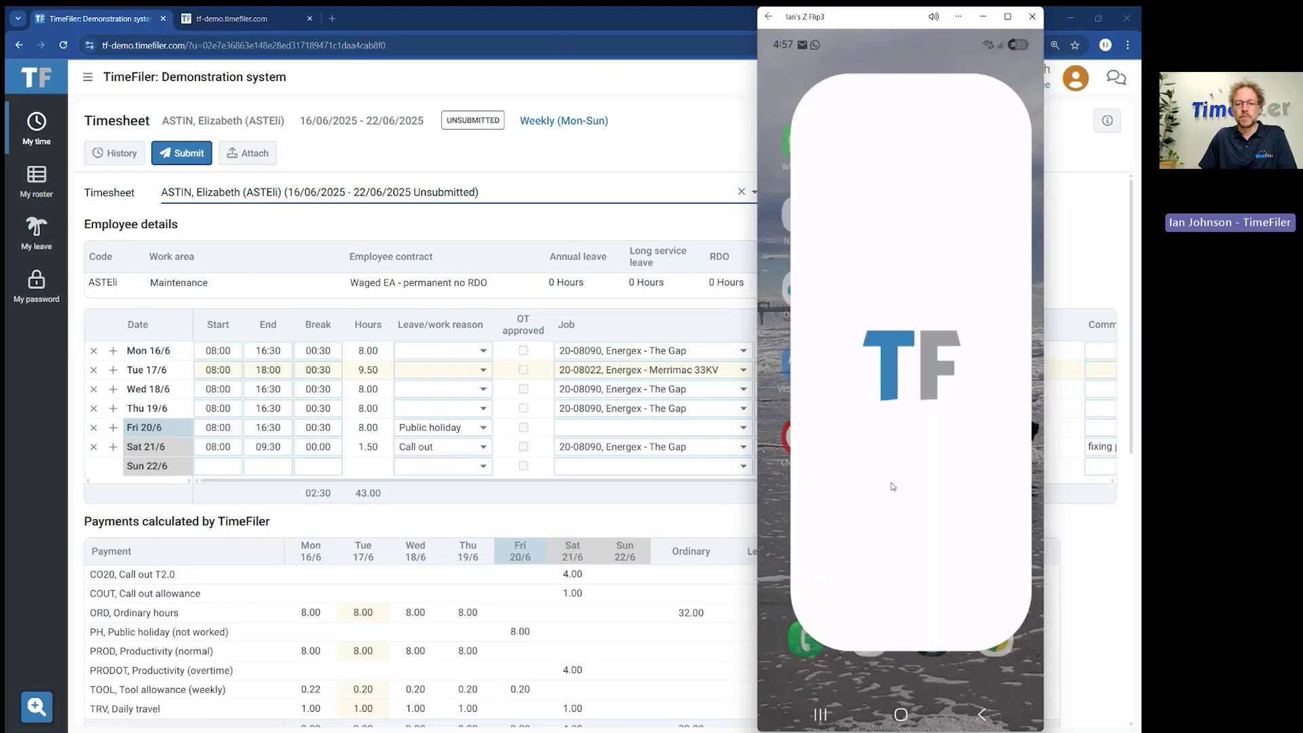
drag(867, 22, 419, 29)
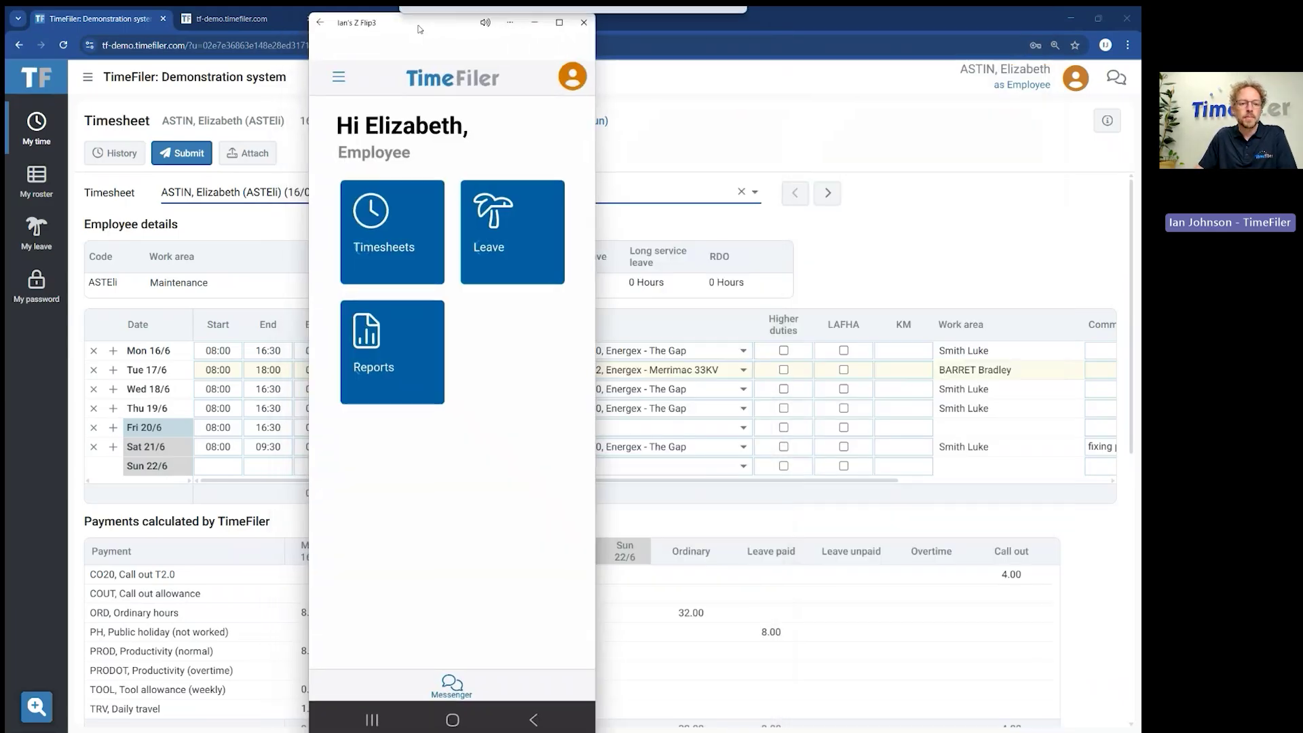
List the unsubmitted timesheets in the mobile app and open the one for 16/06/2025 - 22/06/2025.
click(408, 254)
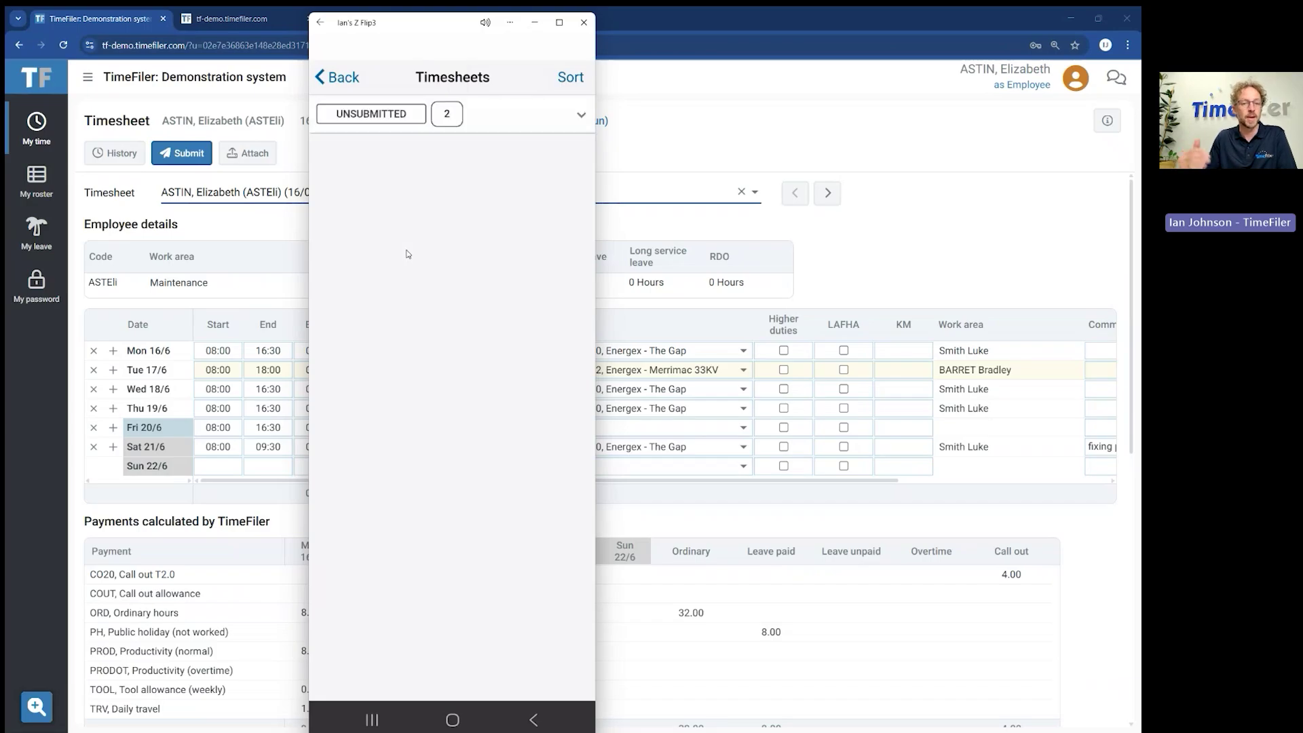
click(579, 113)
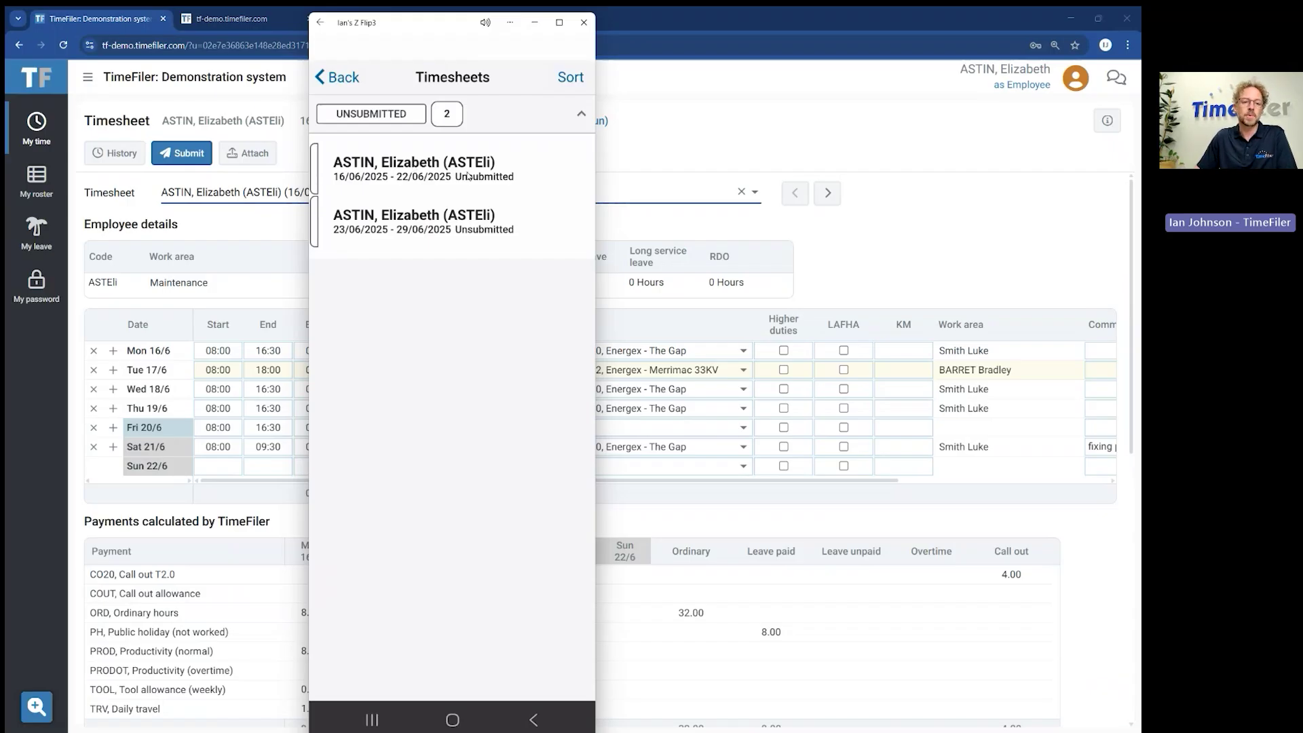
click(451, 172)
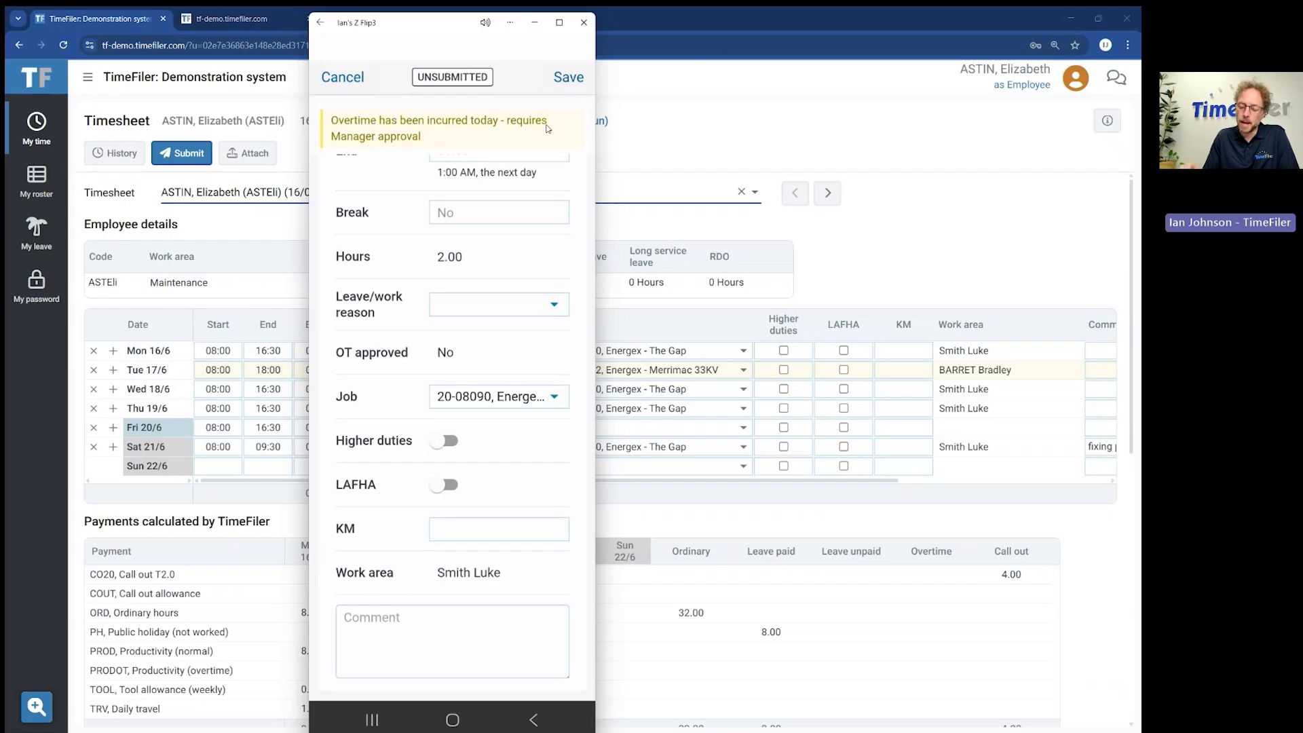
Save the day entry ending at 1:00 AM the next day and submit the week's timesheet from the mobile app.
click(569, 76)
click(405, 407)
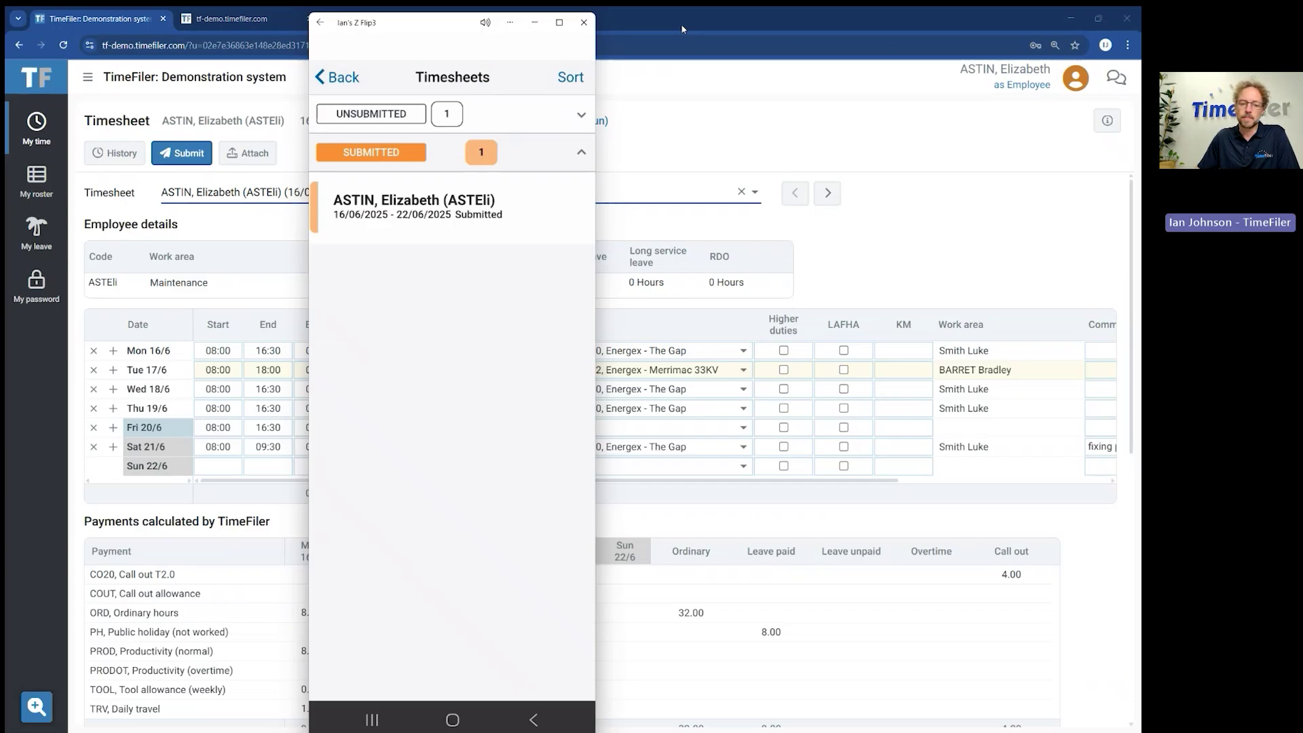
Return to the browser's second TimeFiler session, log in as the manager and check the employee's flagged Tuesday and Sunday hours.
click(209, 21)
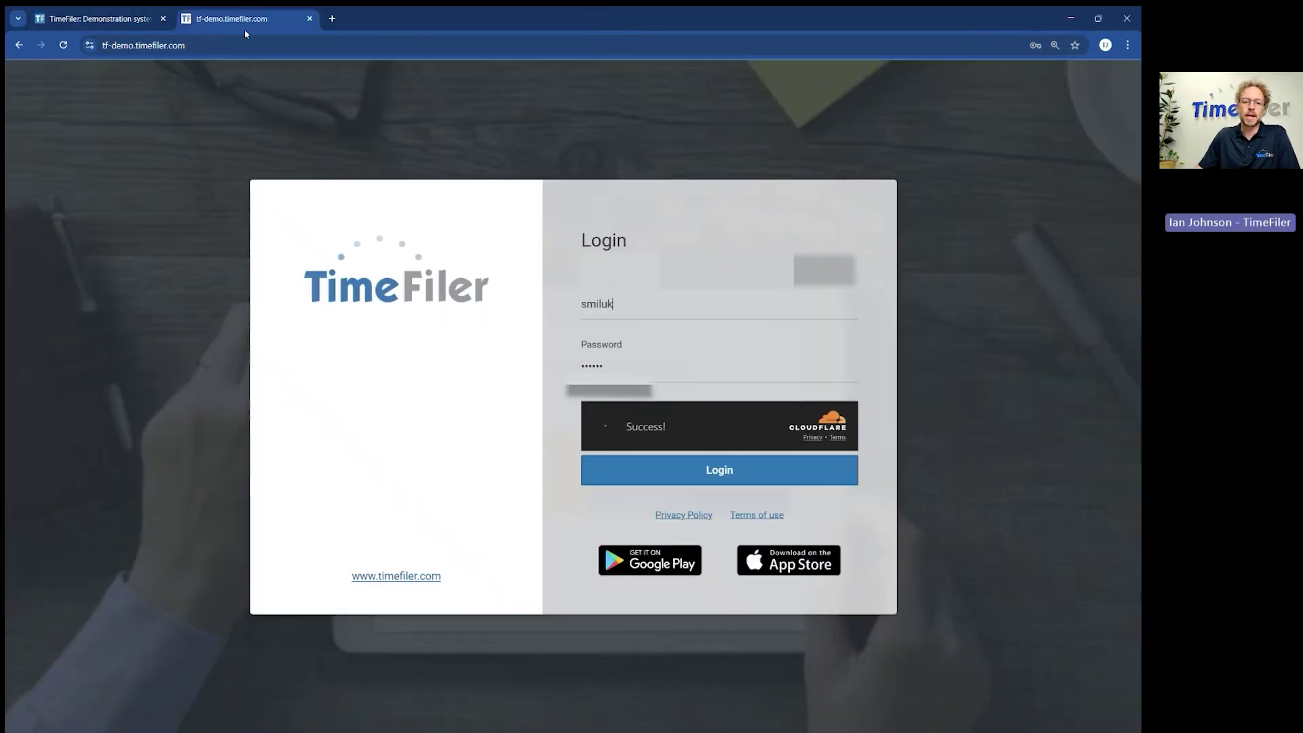
click(744, 471)
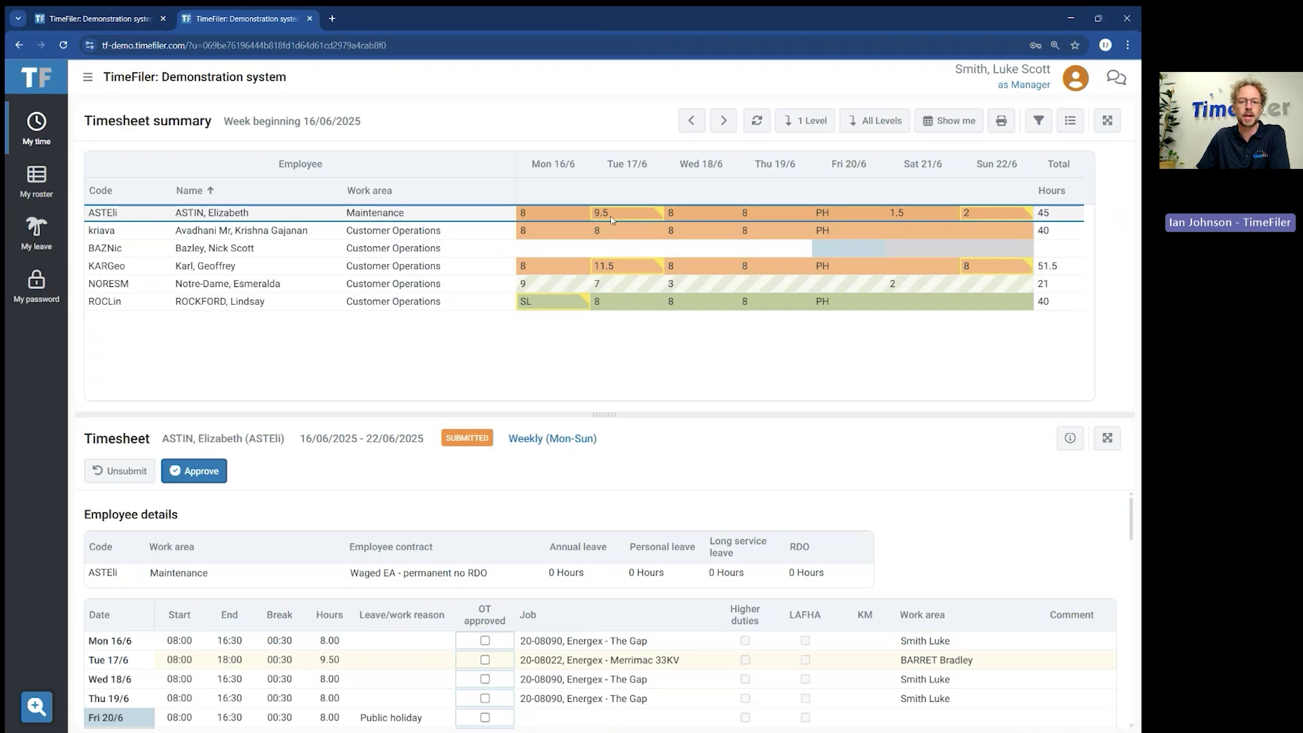
mouse_move(612, 219)
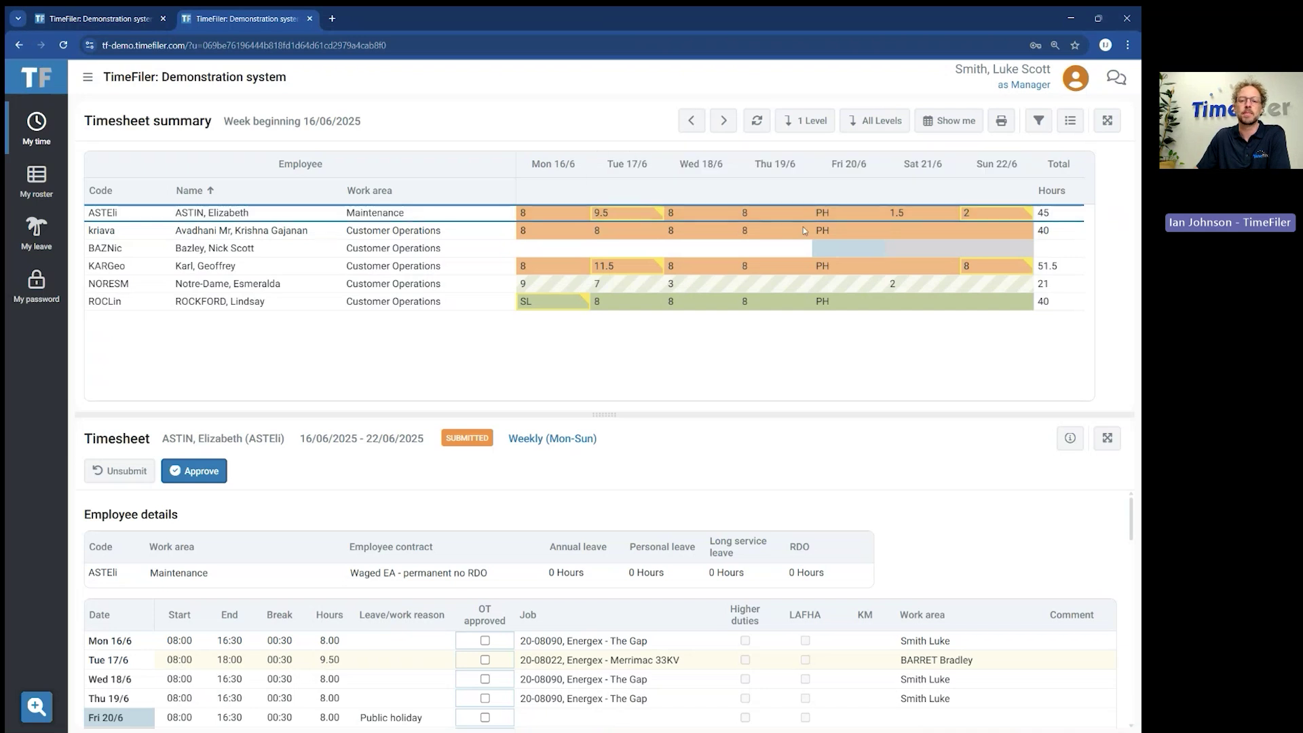
mouse_move(1001, 218)
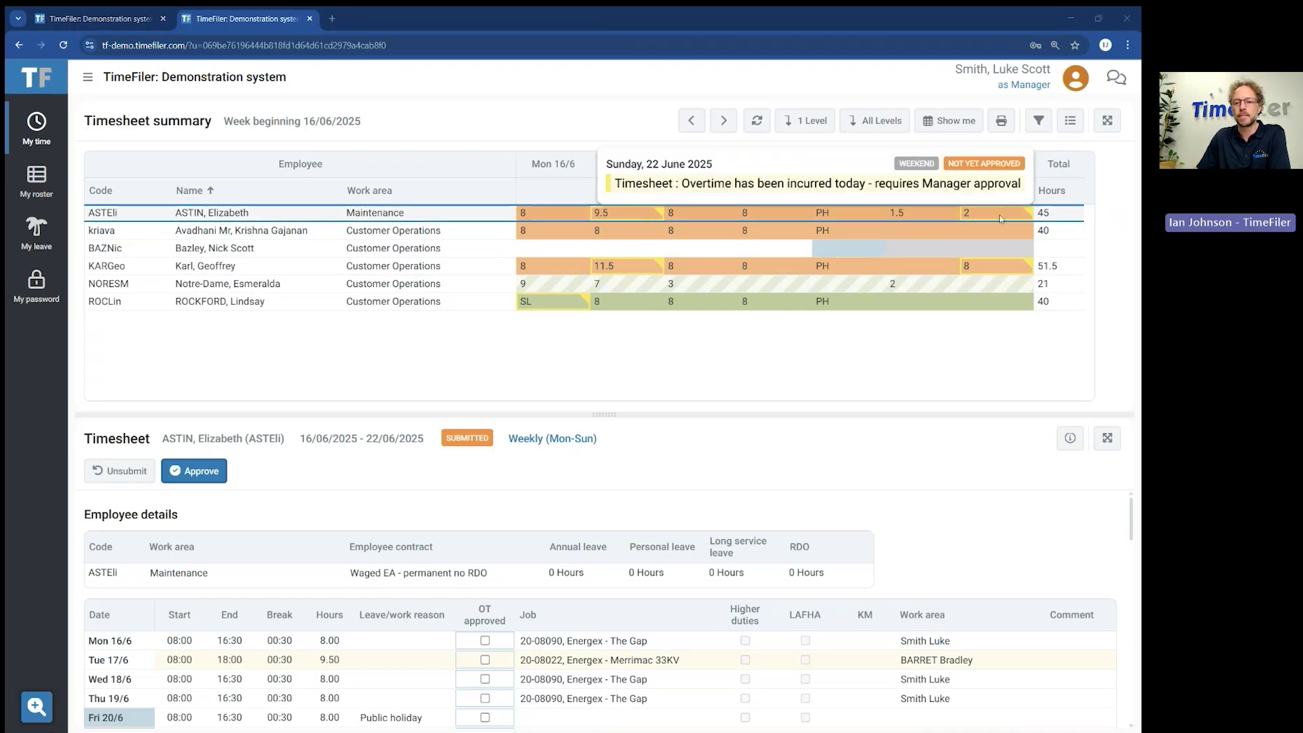
Enlarge the timesheet details and mark overtime as approved for Tuesday 17/6 and Sunday 22/6.
drag(535, 414, 554, 287)
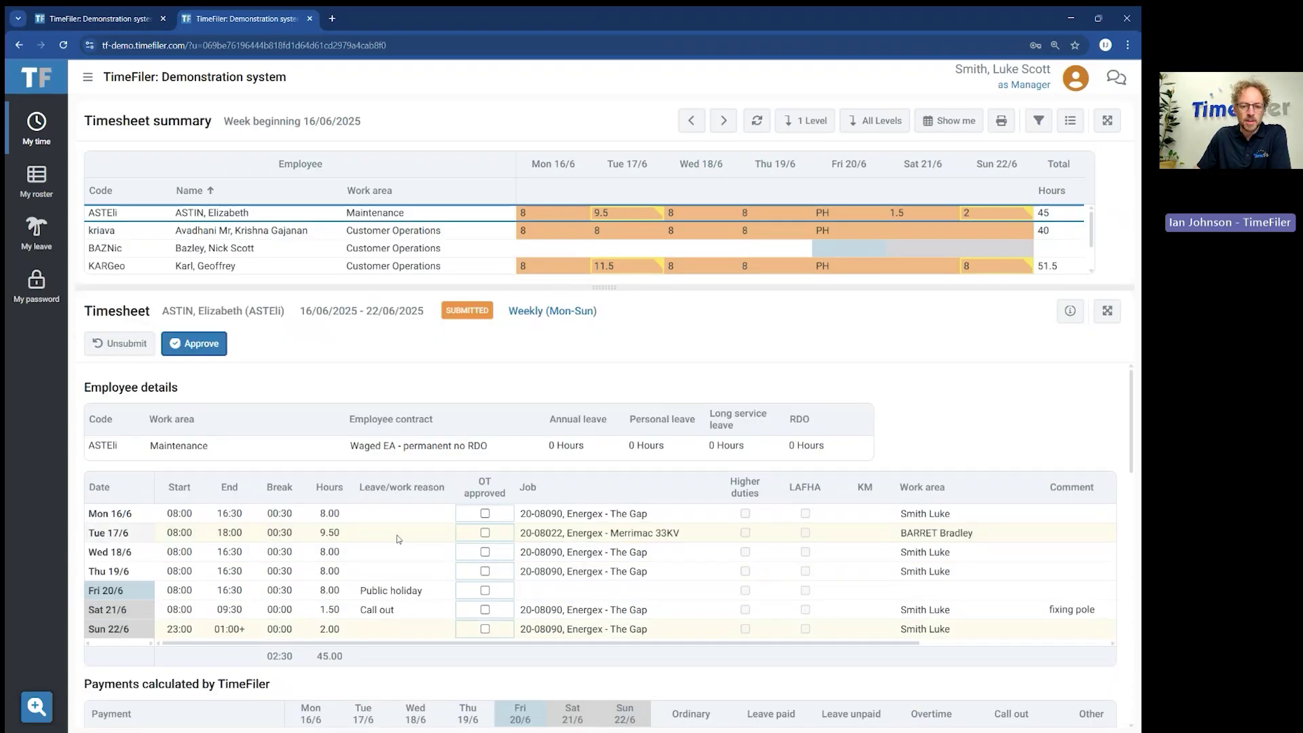
click(485, 534)
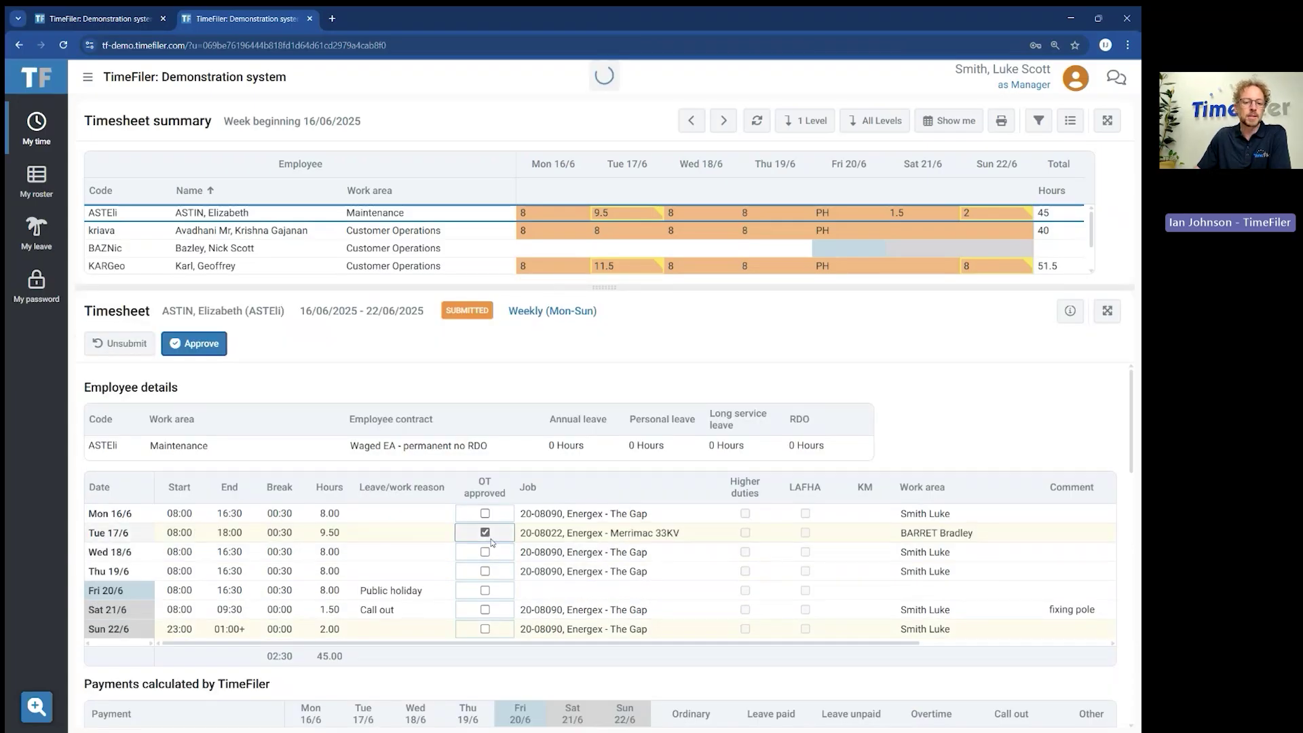
click(486, 629)
Review the recalculated overtime payments and approve the employee's timesheet.
scroll(516, 604, down, 4)
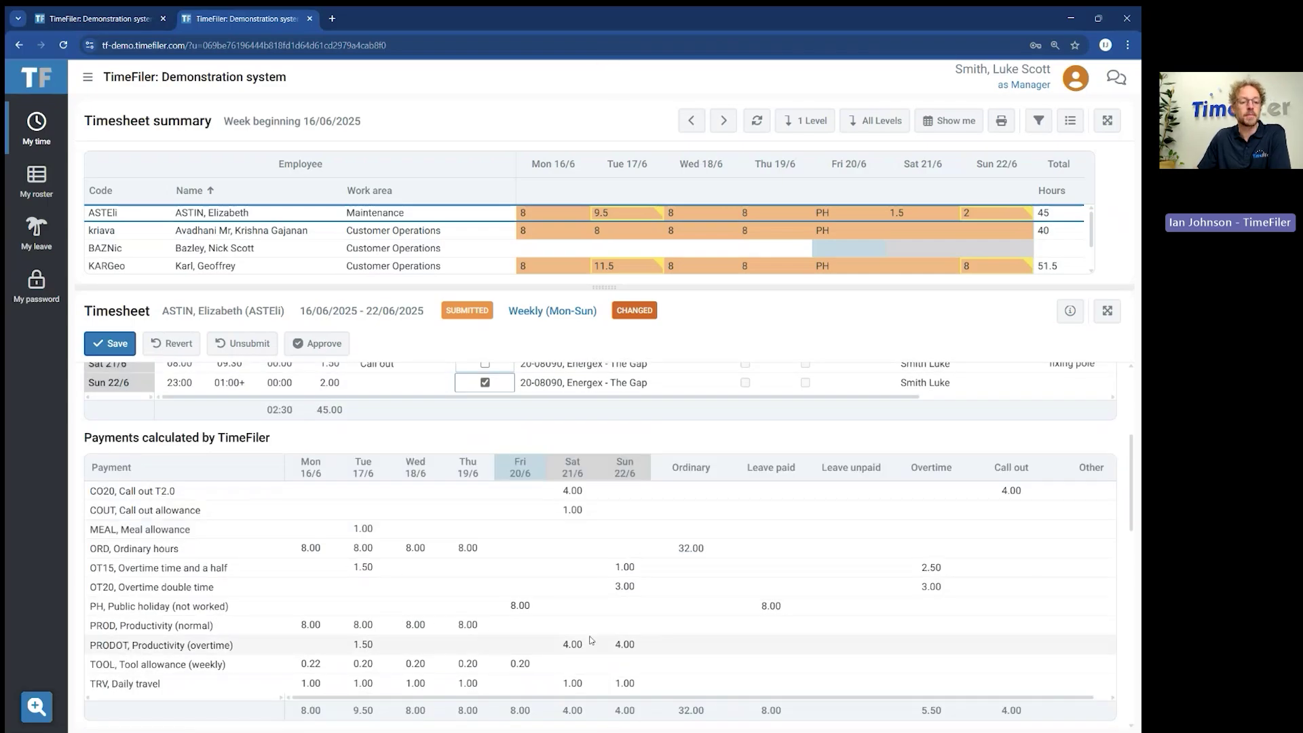
click(334, 346)
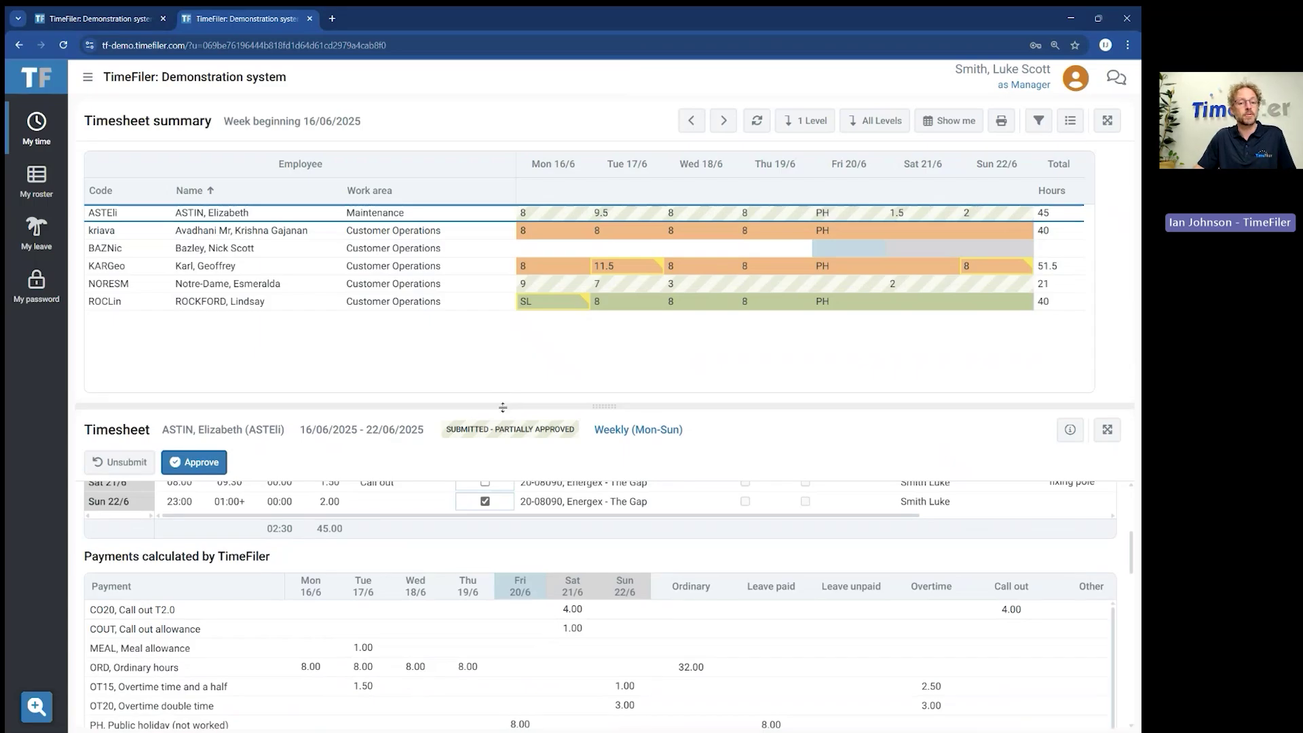
Examine the fatigue warnings and summarised payments of the employee's timesheet.
drag(502, 406, 503, 355)
scroll(447, 573, down, 5)
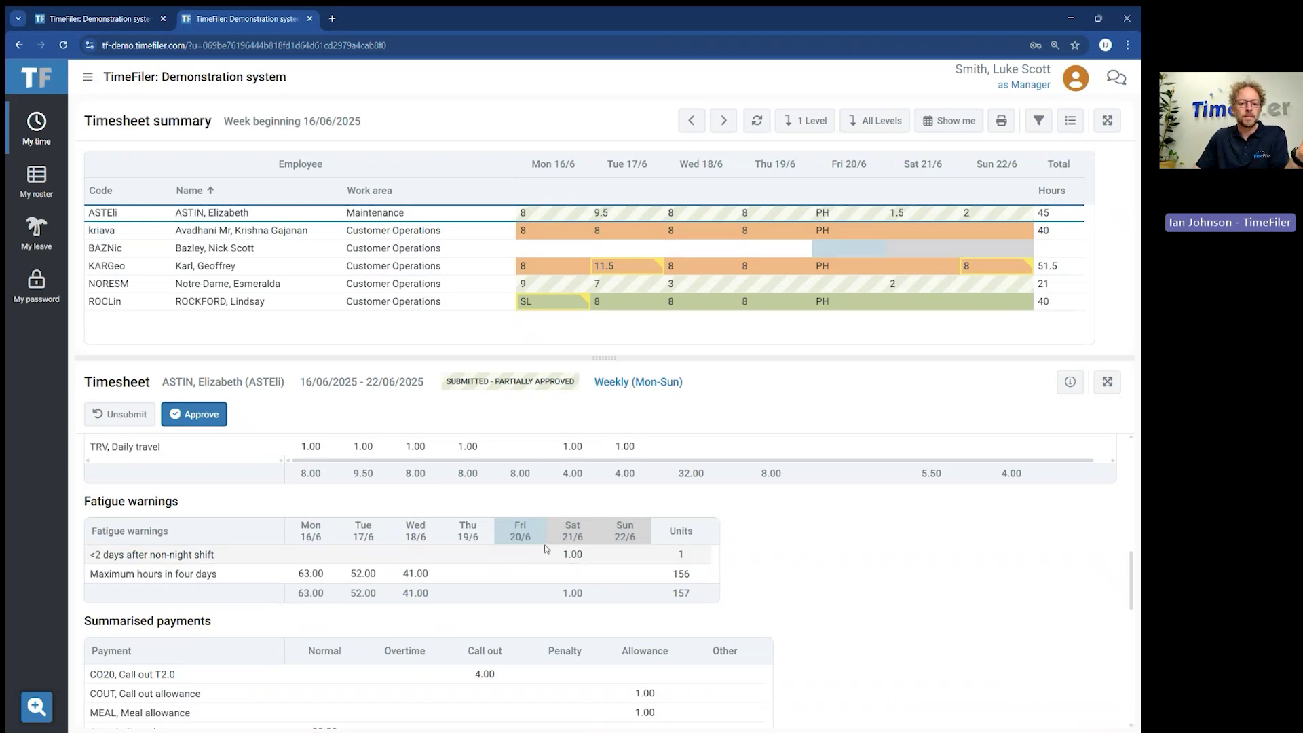
scroll(547, 549, down, 1)
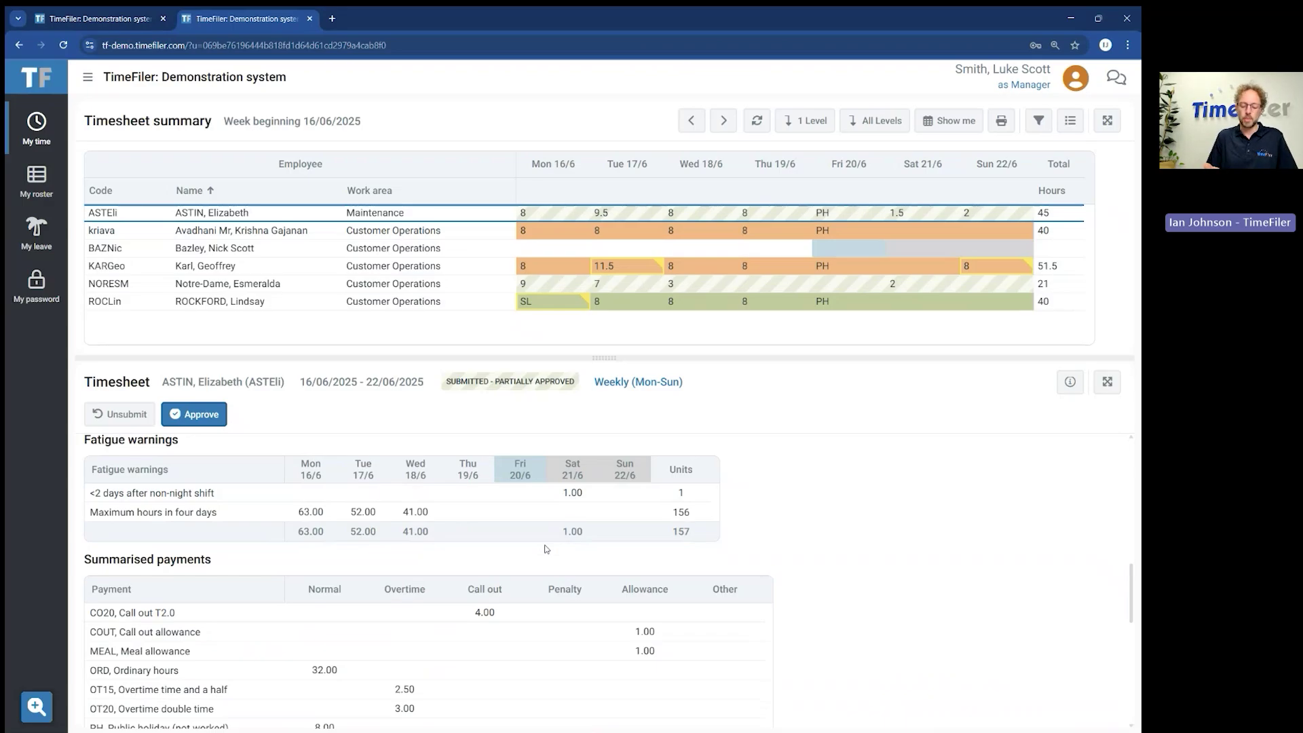